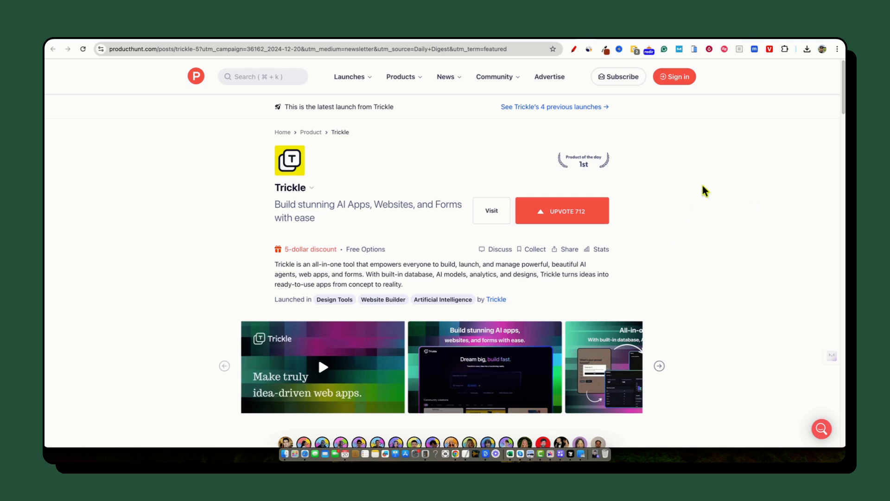
Step: Switch from the Product Hunt listing to the trickle.so website tab
left_click(797, 42)
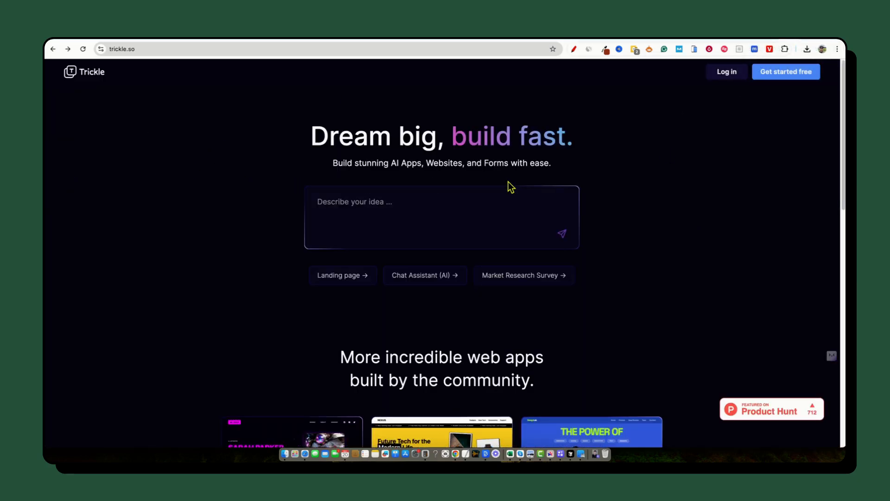
scroll(645, 239, "down", 5)
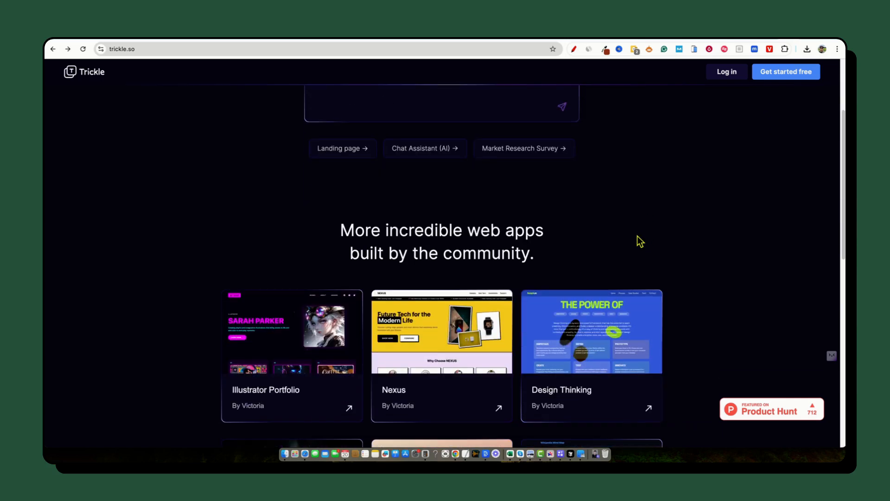
scroll(646, 239, "down", 3)
scroll(646, 239, "up", 2)
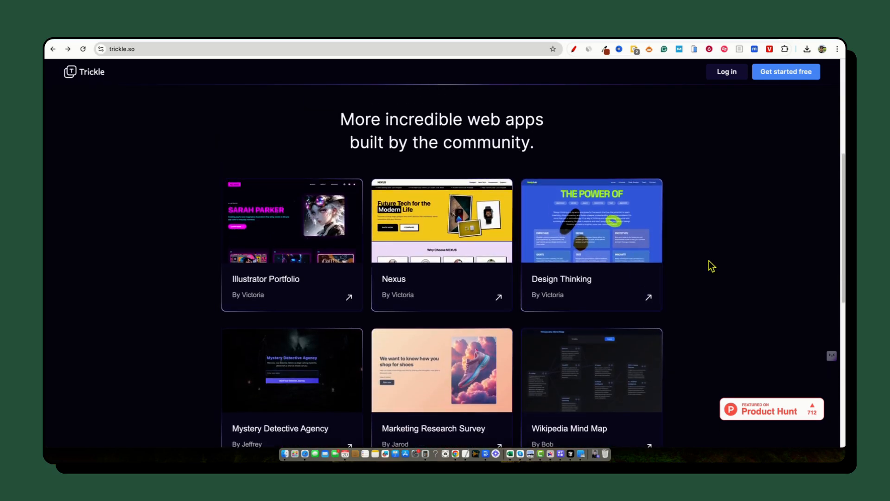
scroll(724, 266, "down", 4)
scroll(651, 299, "down", 1)
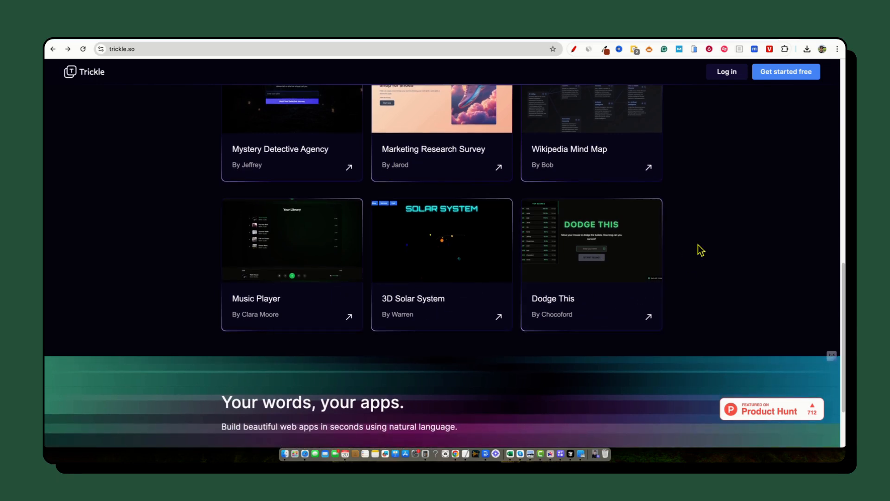
scroll(432, 279, "down", 1)
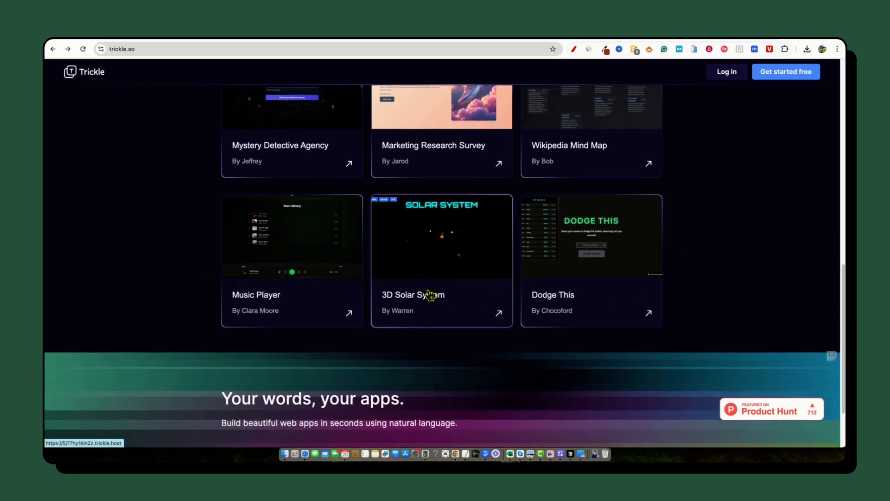
scroll(612, 296, "up", 5)
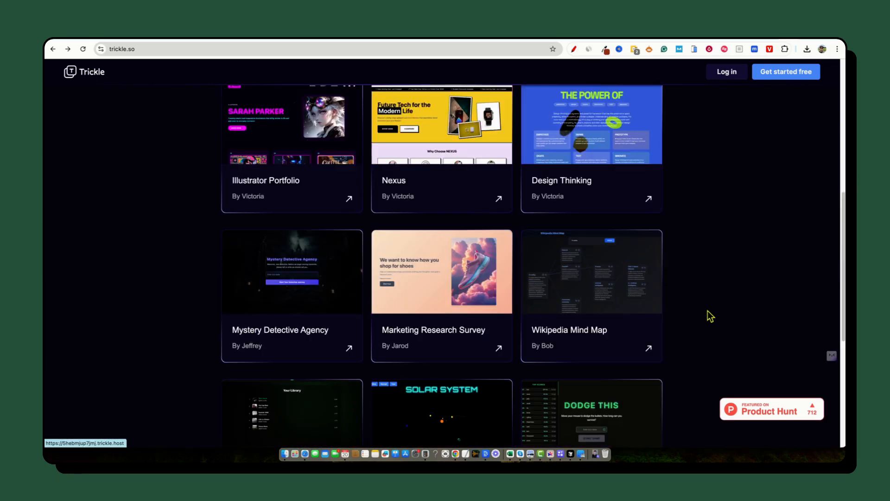
scroll(712, 315, "down", 8)
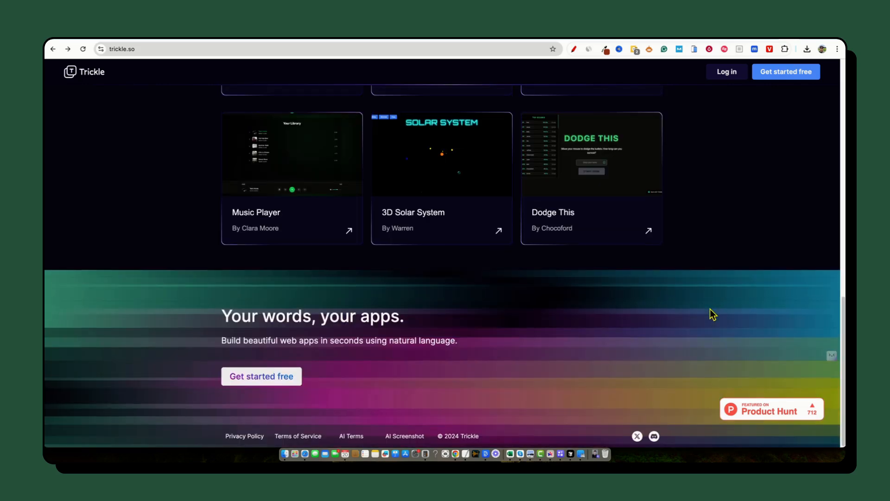
scroll(712, 314, "up", 10)
scroll(715, 296, "up", 8)
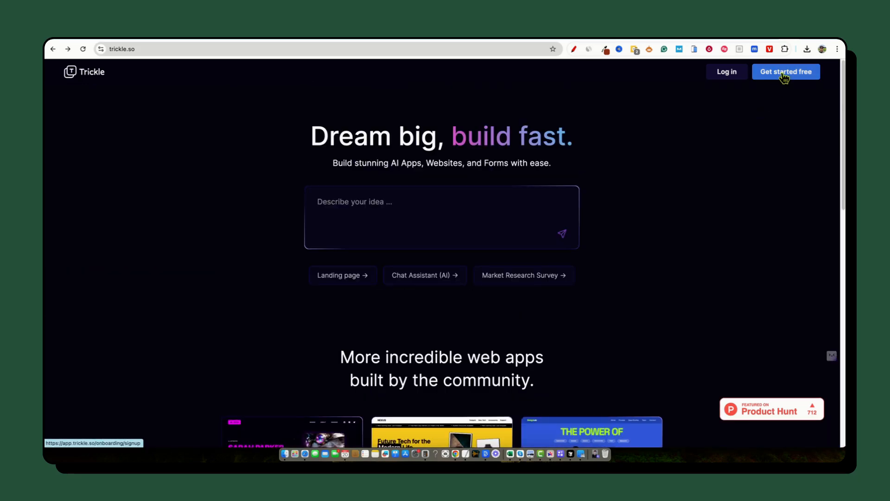
Step: Get started free to sign up and reach the app.trickle.so project dashboard
left_click(785, 75)
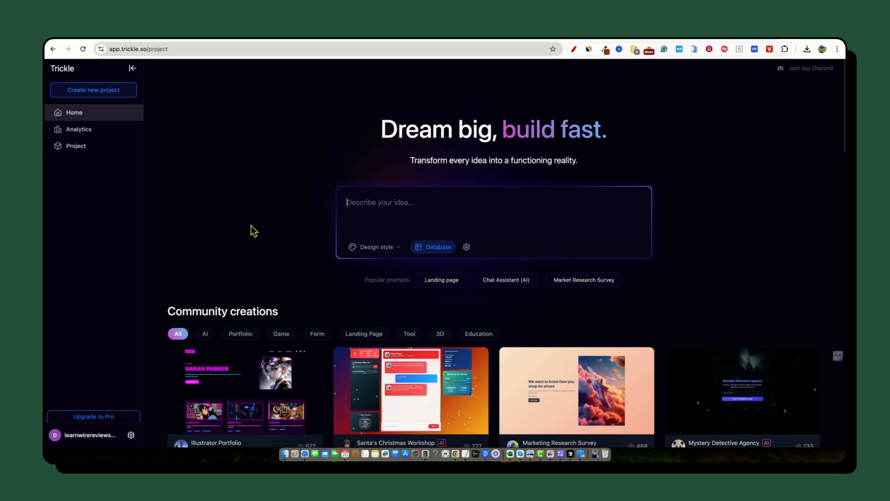
left_click(78, 130)
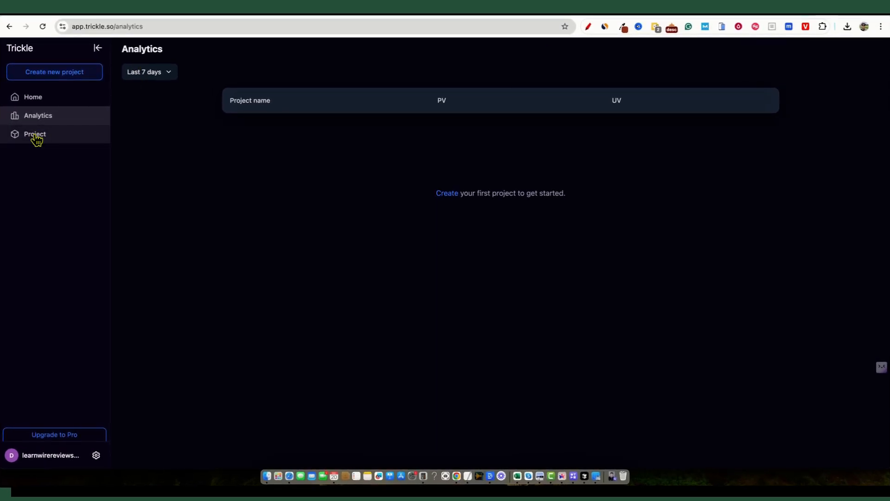
left_click(33, 97)
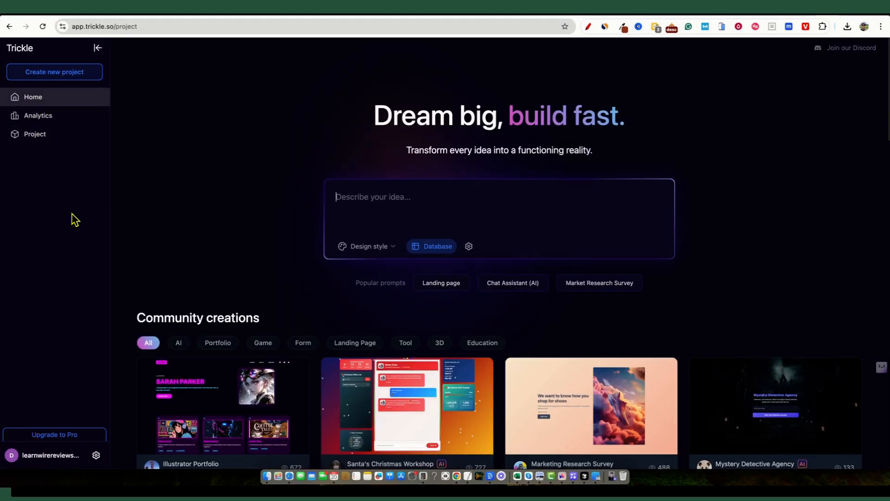
left_click(59, 437)
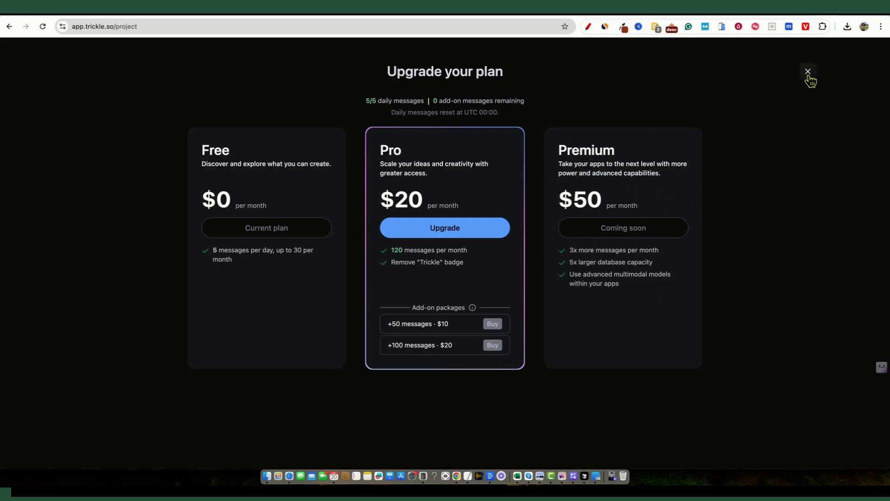
Step: Filter community creations to Landing Page and preview the NEXUS - Neo-Brutalism card
left_click(809, 73)
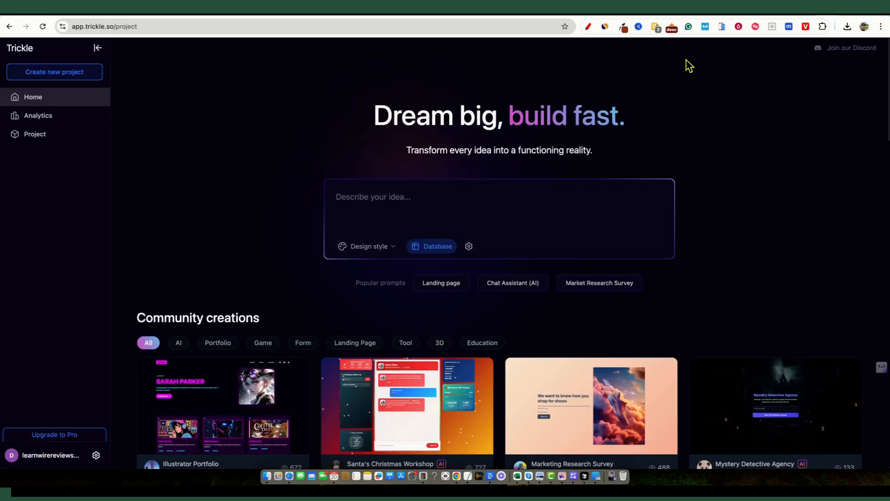
scroll(275, 202, "down", 10)
scroll(275, 201, "down", 5)
scroll(275, 260, "up", 12)
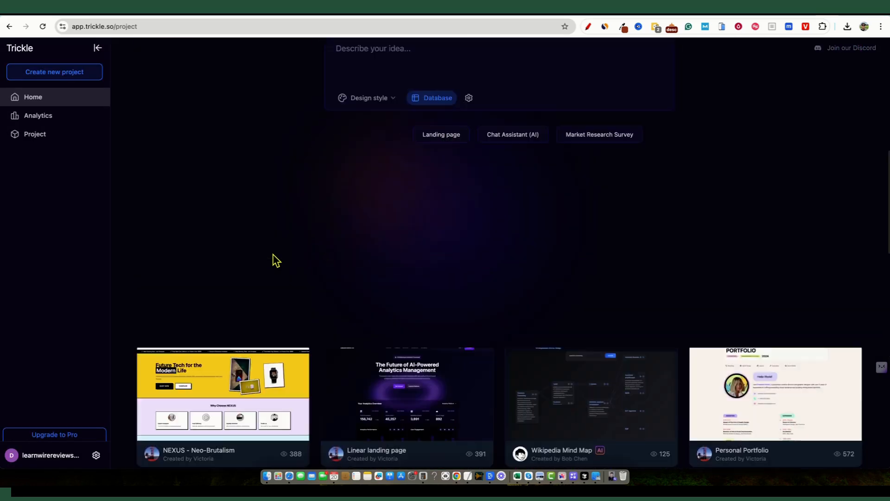
scroll(275, 260, "up", 3)
scroll(274, 259, "down", 3)
scroll(275, 259, "down", 2)
scroll(275, 260, "down", 2)
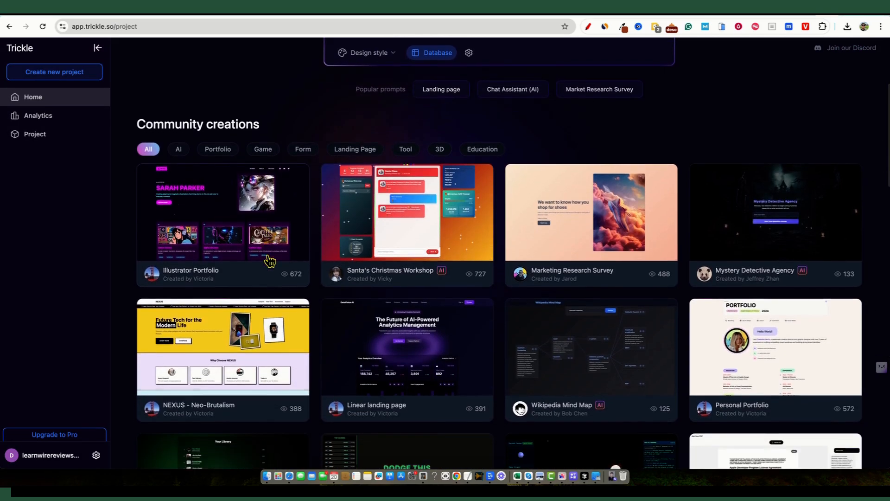
scroll(274, 260, "down", 1)
left_click(372, 127)
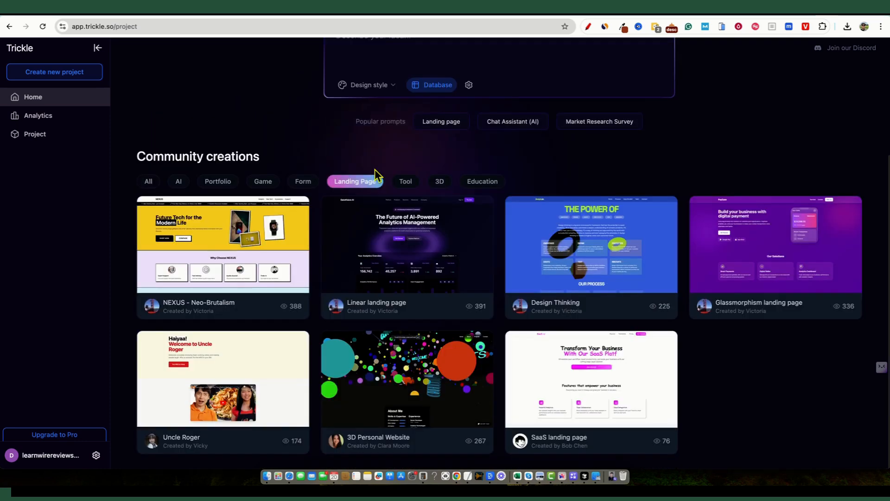
left_click(205, 265)
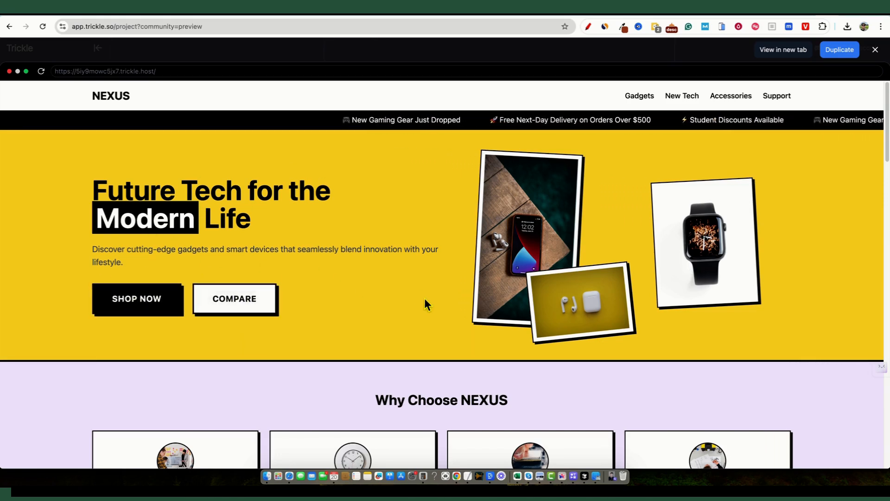
scroll(463, 334, "down", 2)
scroll(463, 335, "down", 5)
scroll(461, 330, "down", 5)
scroll(457, 330, "up", 12)
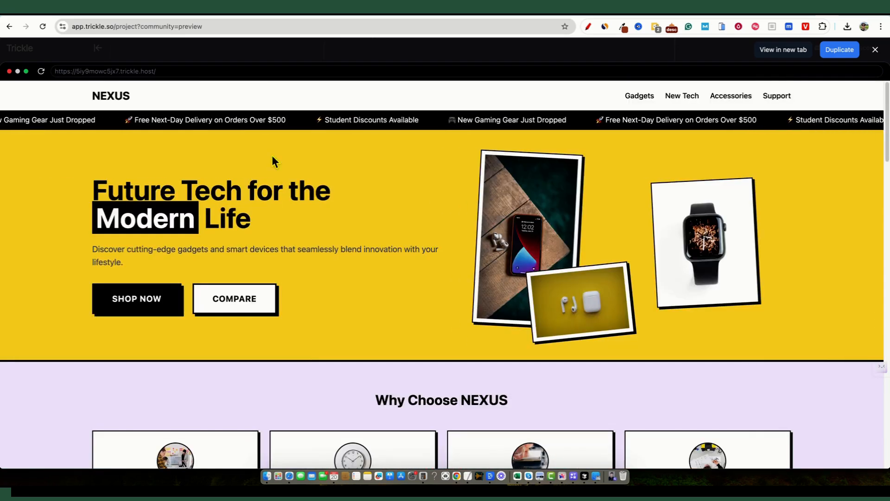
Step: Leave the landing-page previews and return to the community grid via browser Back
left_click(819, 16)
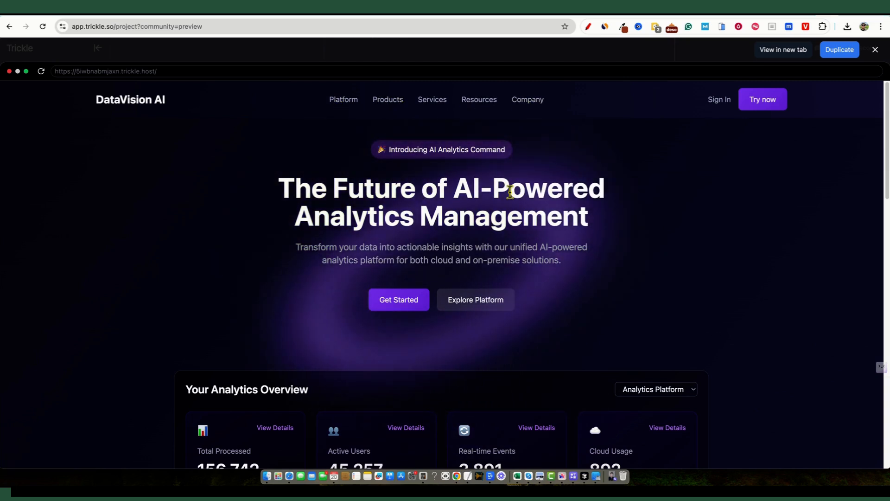
scroll(526, 278, "down", 2)
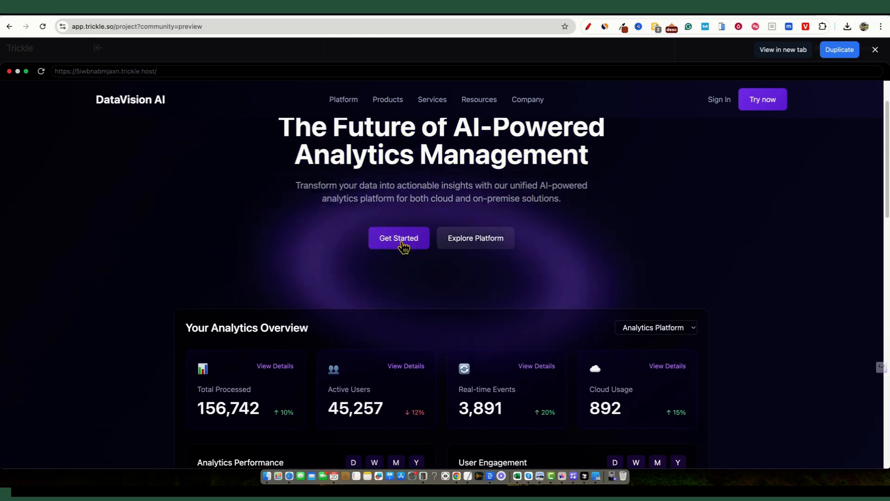
scroll(493, 257, "down", 3)
scroll(493, 257, "down", 1)
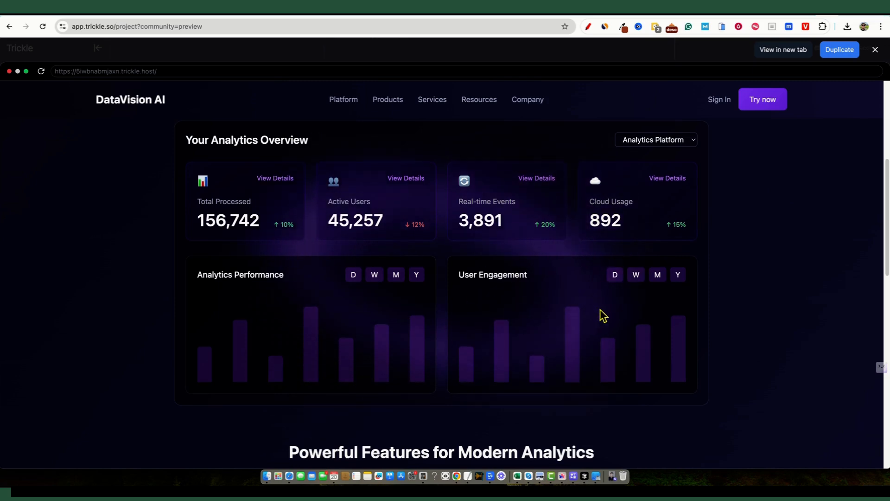
scroll(601, 313, "down", 5)
scroll(601, 313, "down", 5)
scroll(602, 315, "down", 2)
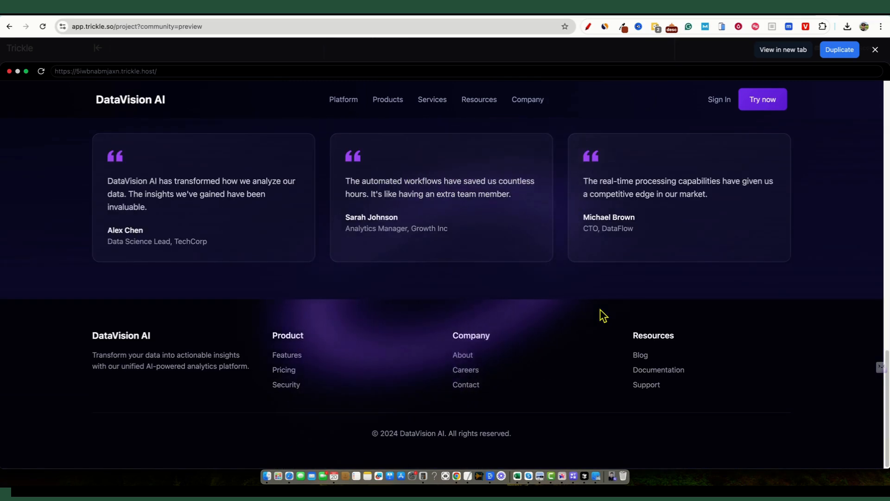
scroll(602, 315, "up", 15)
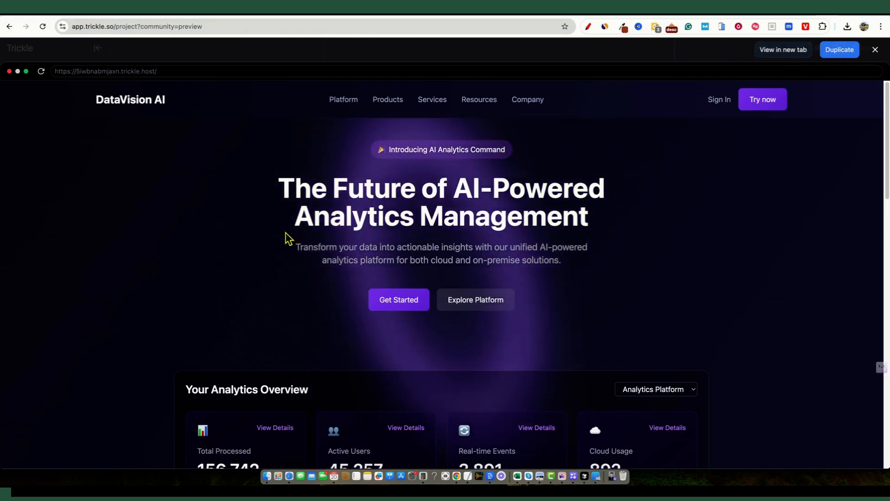
Step: Filter community creations to Tool and preview the Wikipedia Mind Map app
left_click(10, 27)
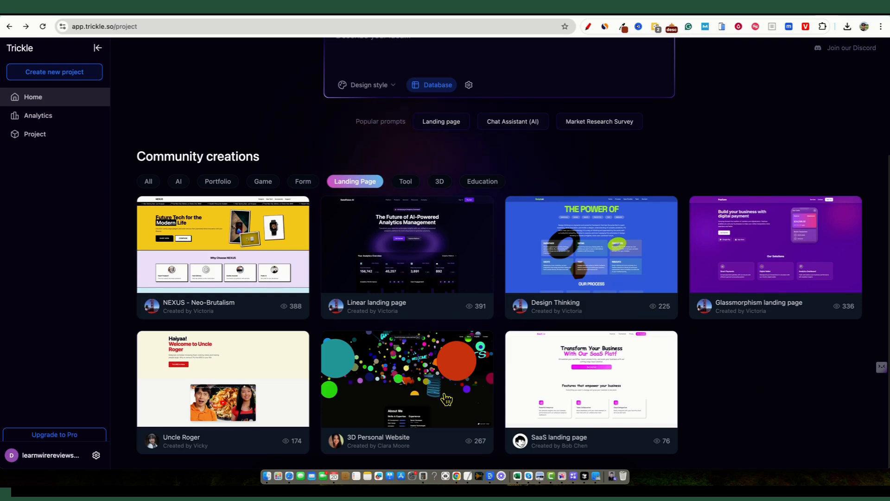
scroll(528, 229, "up", 1)
left_click(405, 216)
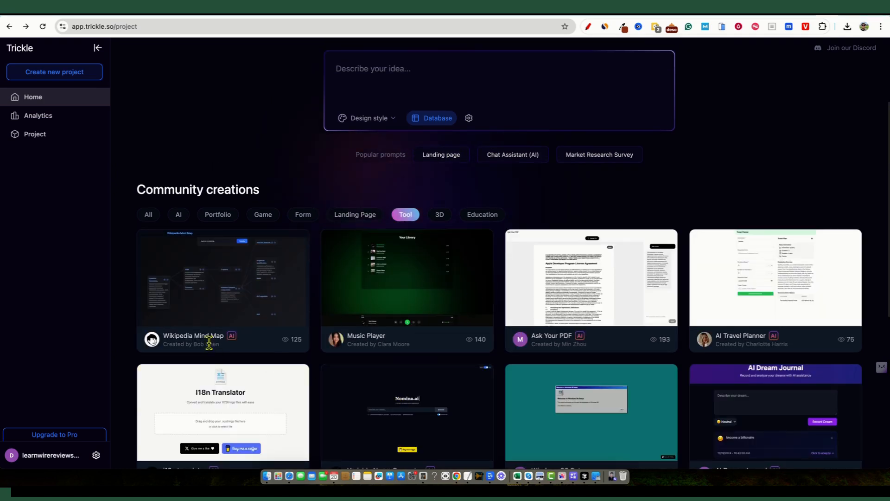
left_click(223, 306)
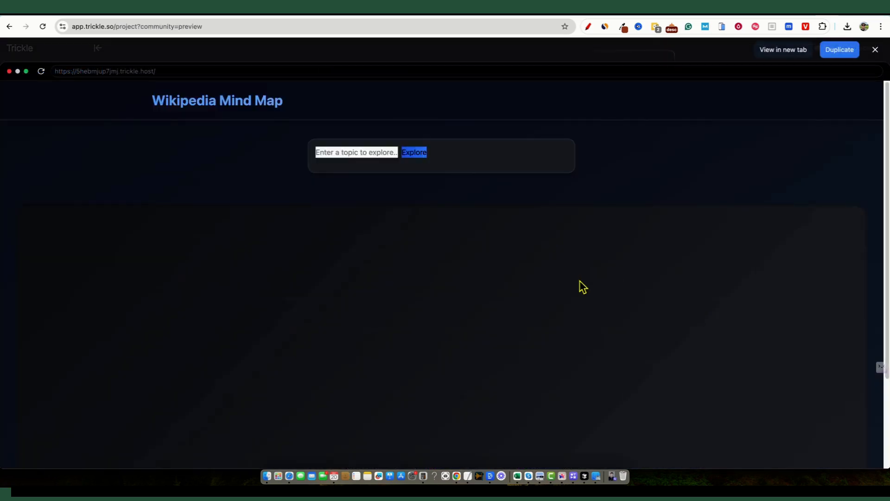
scroll(529, 307, "down", 1)
Step: Expand Quantum entanglement and Action at a distance nodes, then return to the dashboard
left_click(470, 283)
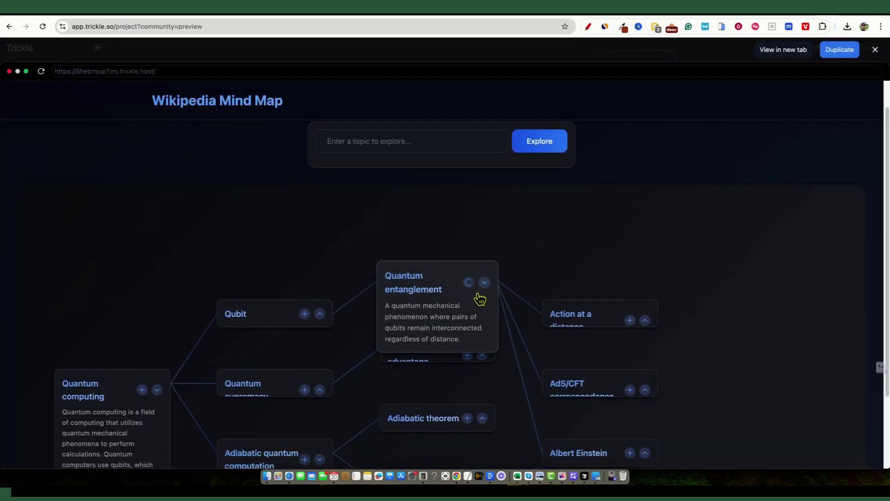
left_click(644, 321)
scroll(638, 341, "down", 2)
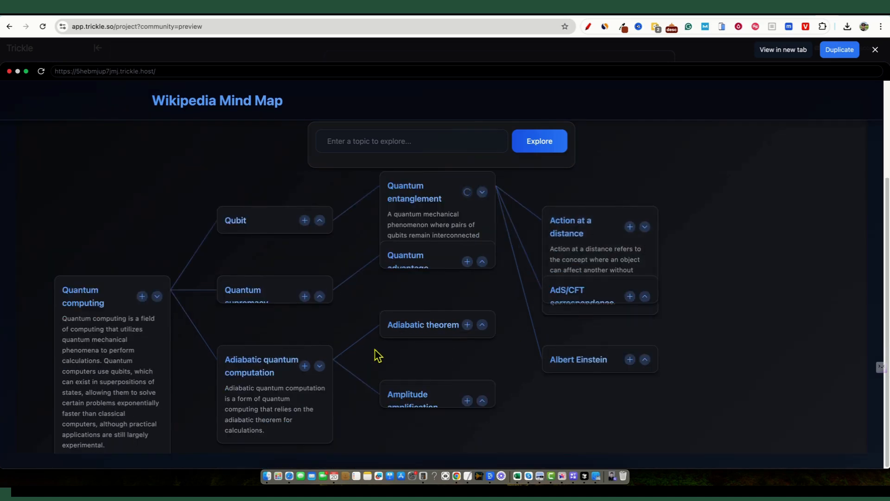
scroll(377, 355, "up", 3)
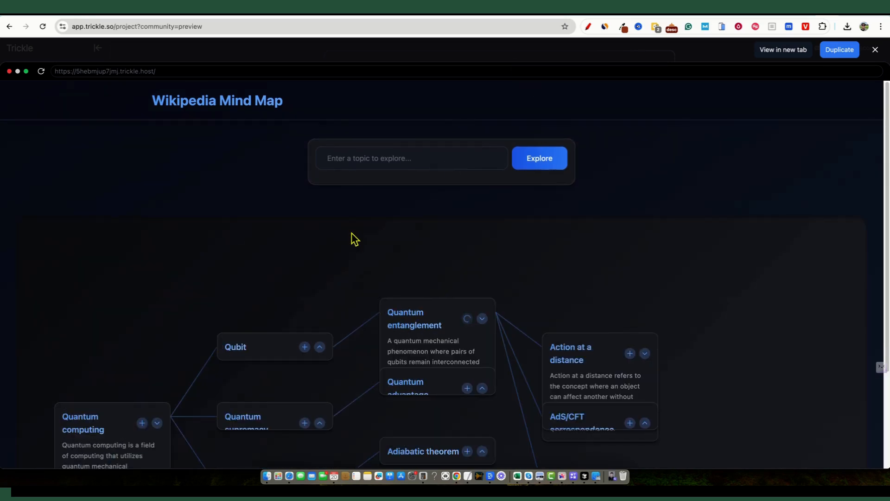
left_click(8, 27)
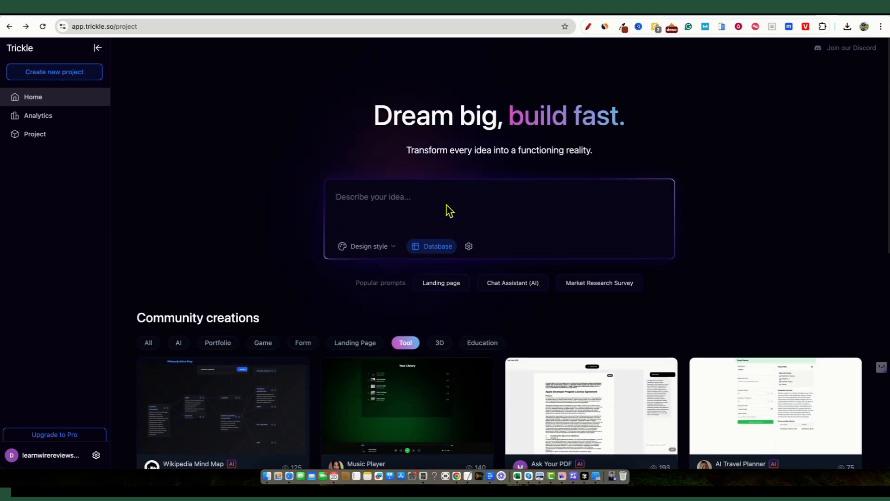
Step: Set the new app's design style to Neo-Brutalism and glance at the Knowledge settings
left_click(394, 248)
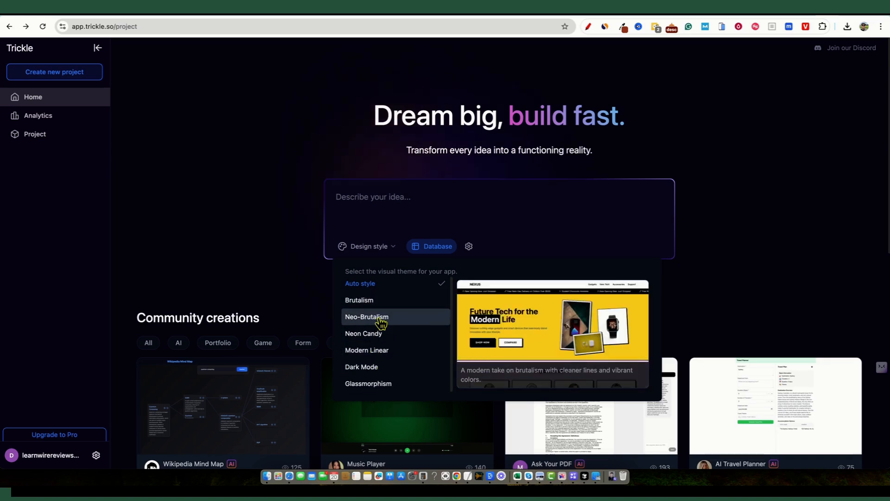
left_click(380, 321)
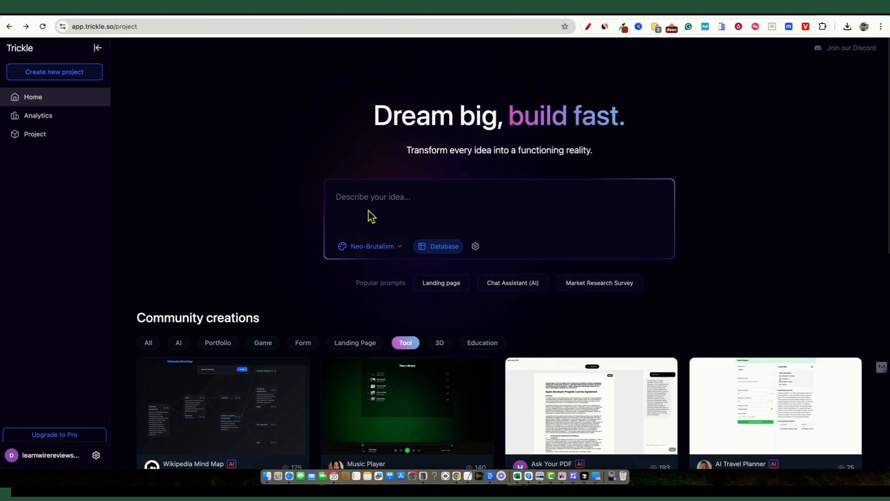
left_click(435, 252)
left_click(422, 248)
left_click(476, 249)
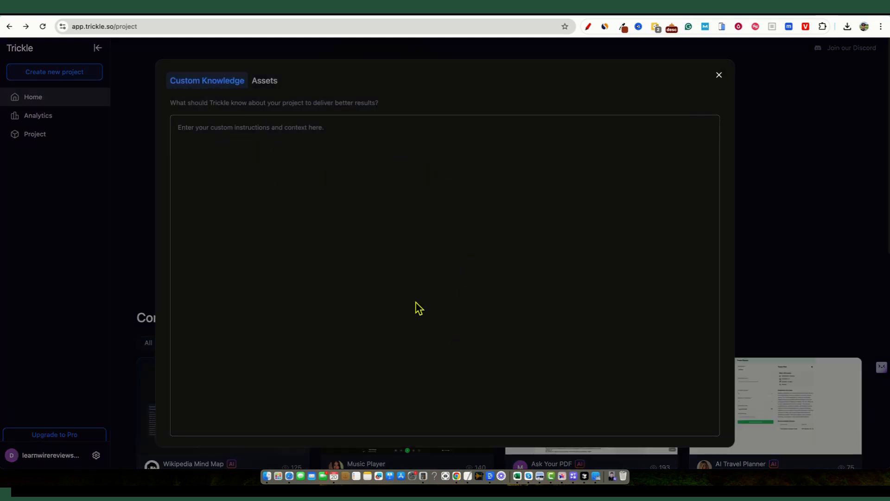
left_click(720, 74)
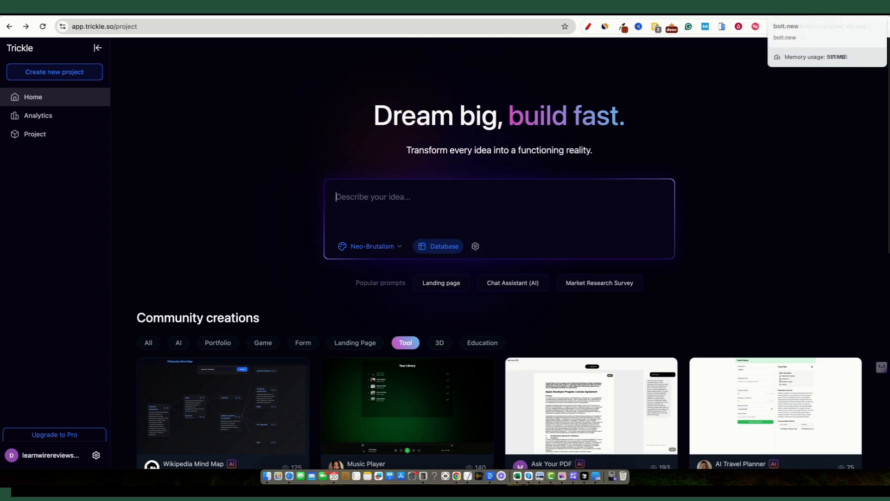
Step: Select the full YouTube title generator description in the Google Docs prompt document
left_click(793, 26)
left_click(464, 262)
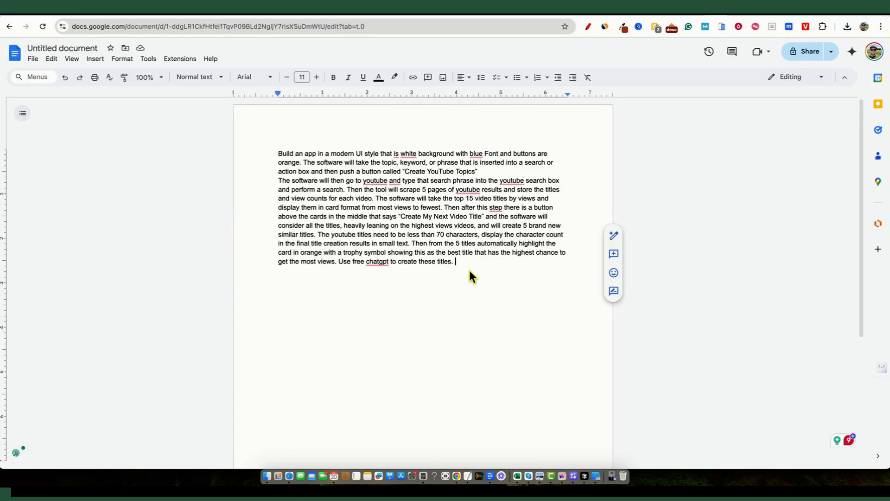
left_click_drag(464, 262, 278, 154)
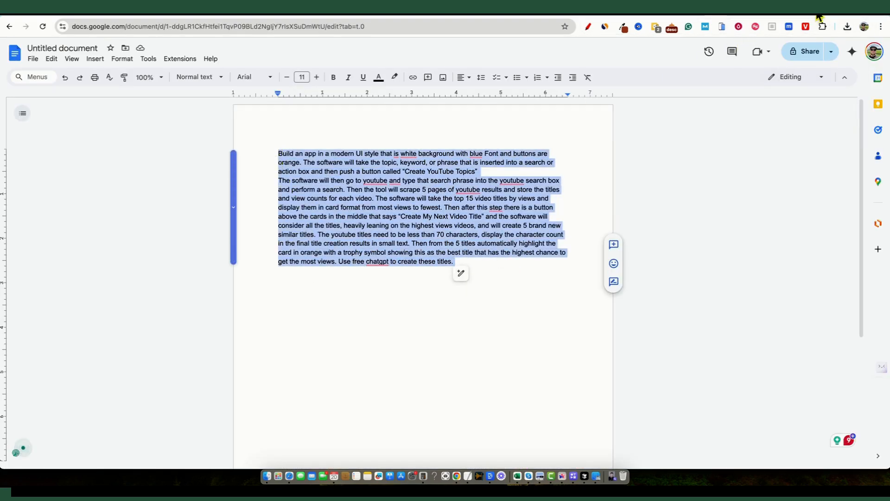
Step: Paste the YouTube title generator description as the idea and submit it to start building
left_click(822, 26)
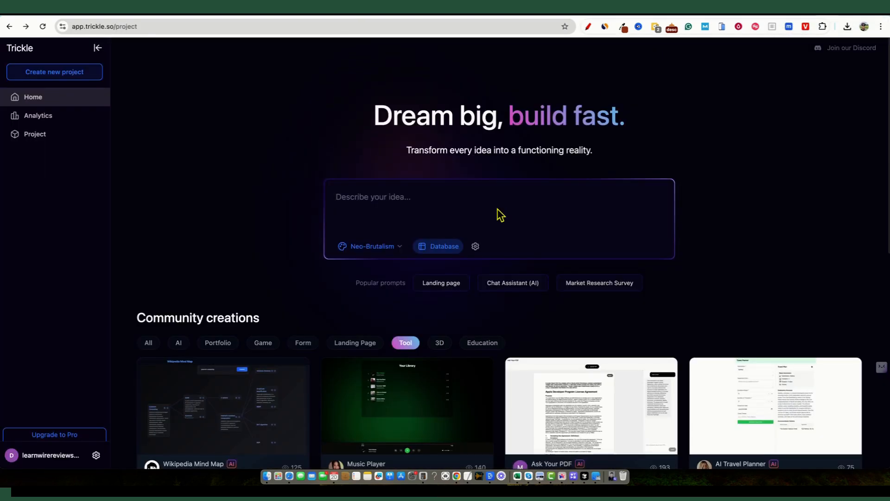
left_click(401, 199)
type("the software will consider all the titles, heavily leaning on the highest views videos, and will create 5 brand new similar titles. The youtube titles need to be less than 70 characters, display the character count in the final title creation results in small text. Then from the 5 titles automatically highlight the card in orange with a trophy symbol showing this as the best title that has the highest chance to get the most views. Use free chatgpt to create these titles.")
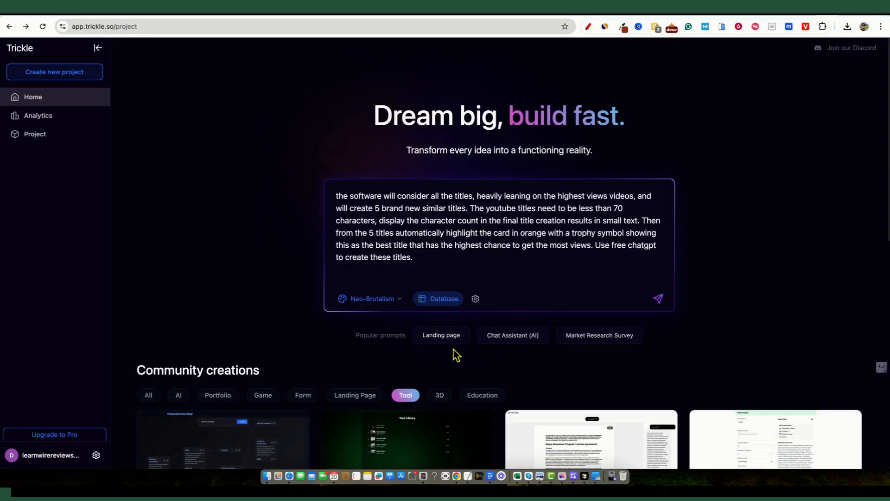
left_click(661, 300)
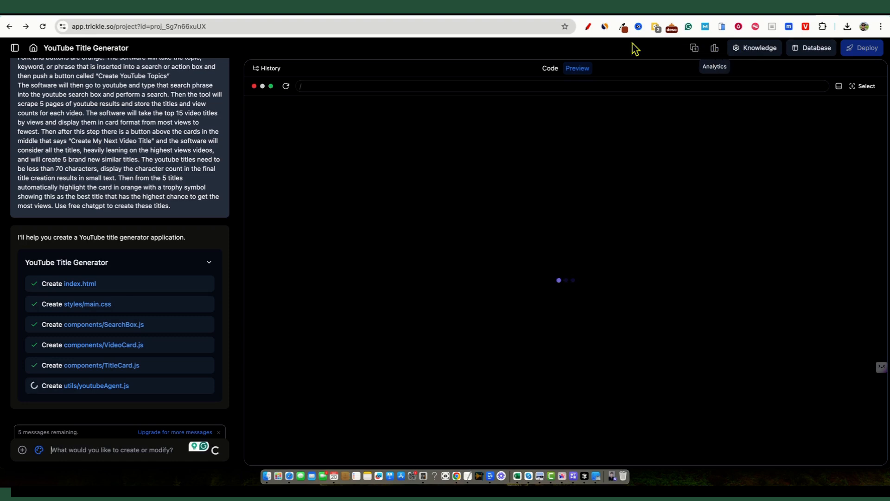
Step: Review index.html and main.css in the Code view, then show the live app preview
left_click(550, 68)
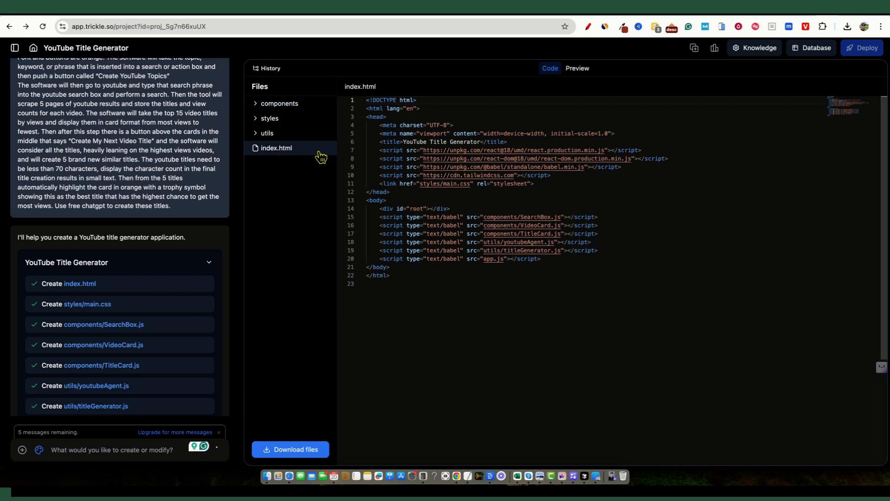
left_click(271, 118)
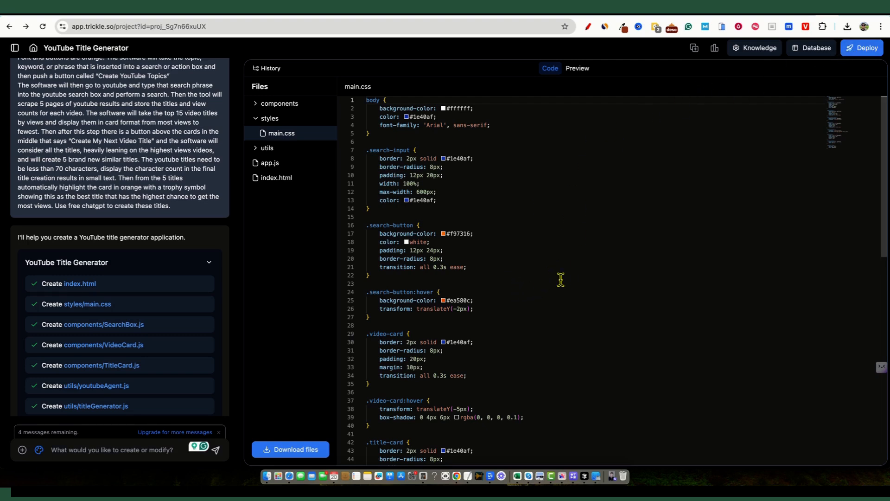
left_click(578, 69)
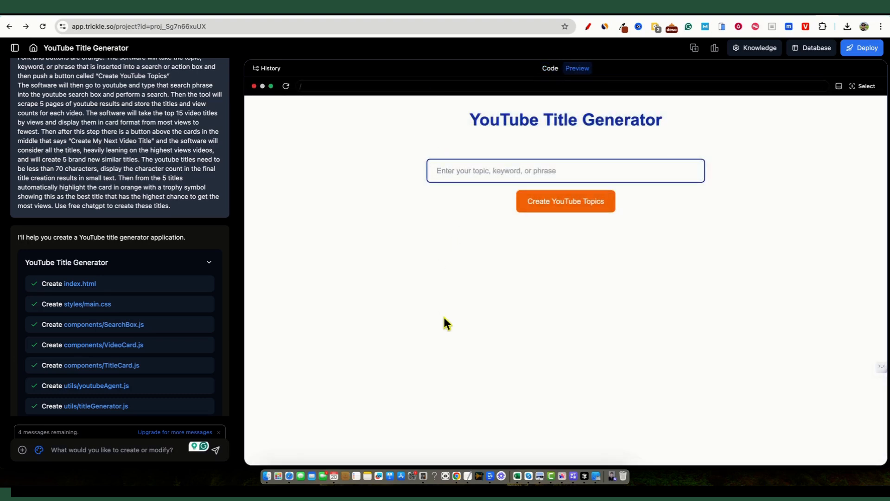
scroll(160, 309, "down", 5)
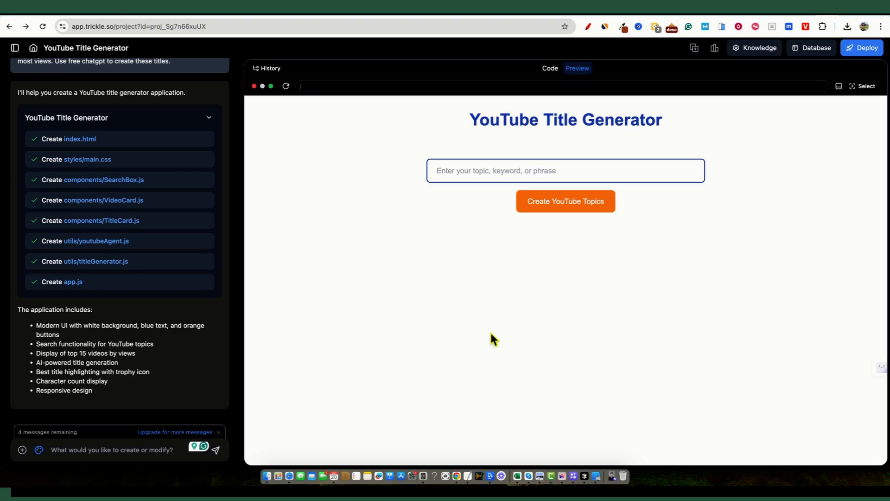
left_click(817, 48)
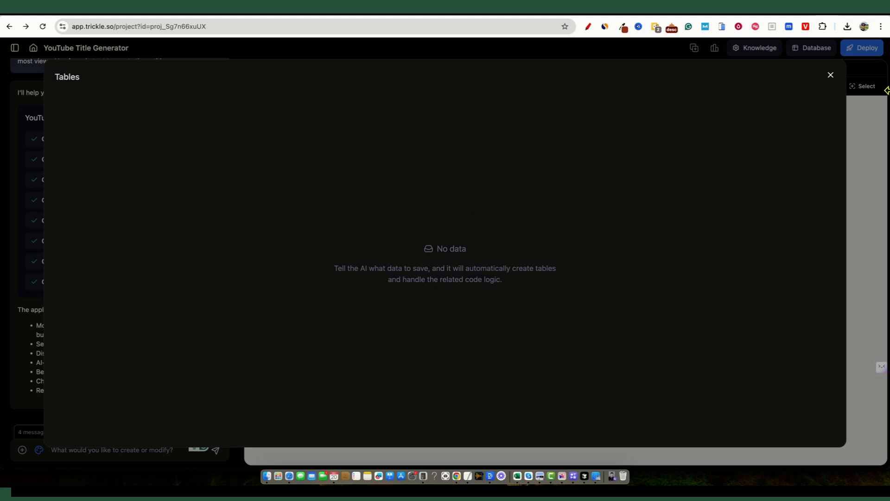
left_click(832, 75)
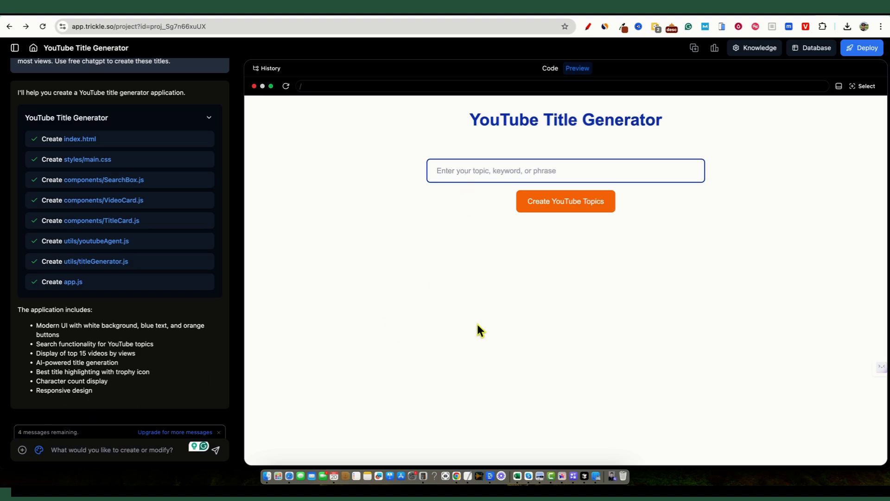
Step: Search the app for 'affiliate marketing' to list fifteen top videos with view counts
left_click(486, 175)
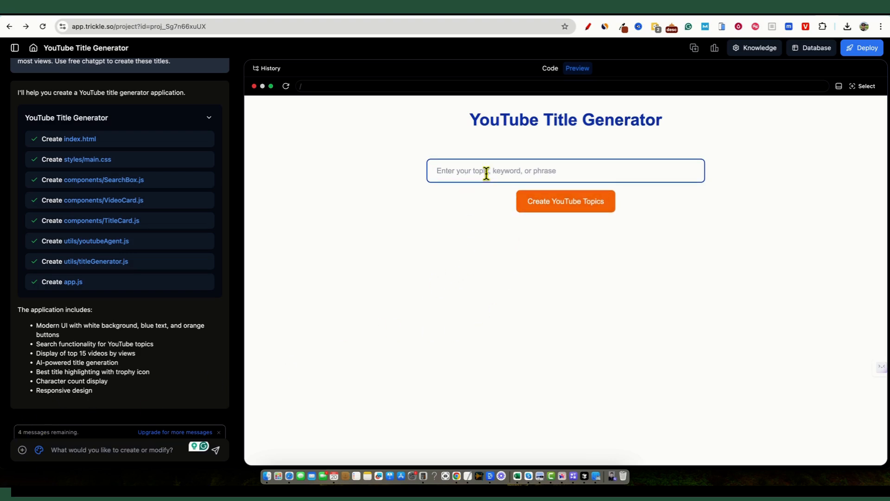
type("affiliate marketing")
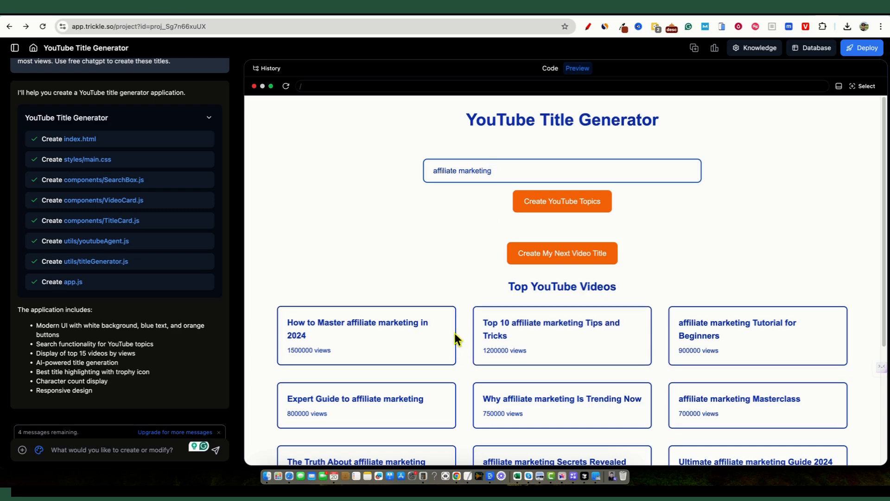
scroll(456, 339, "down", 2)
scroll(463, 345, "down", 3)
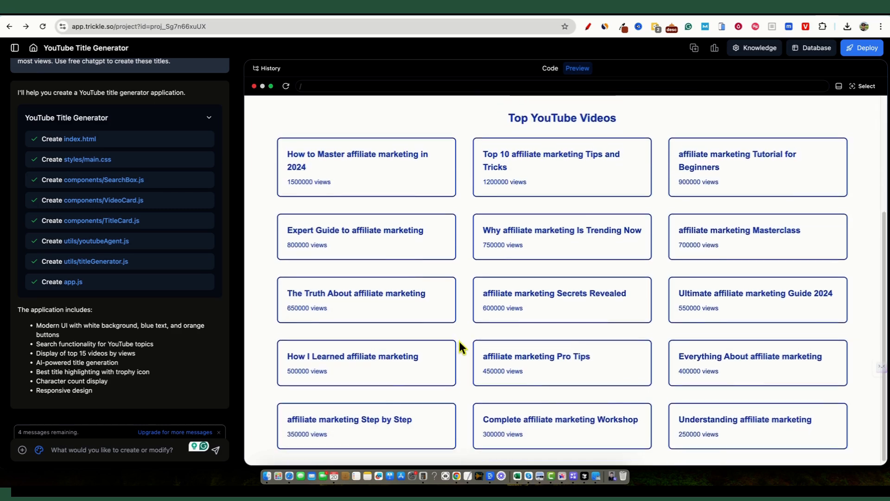
scroll(459, 338, "up", 5)
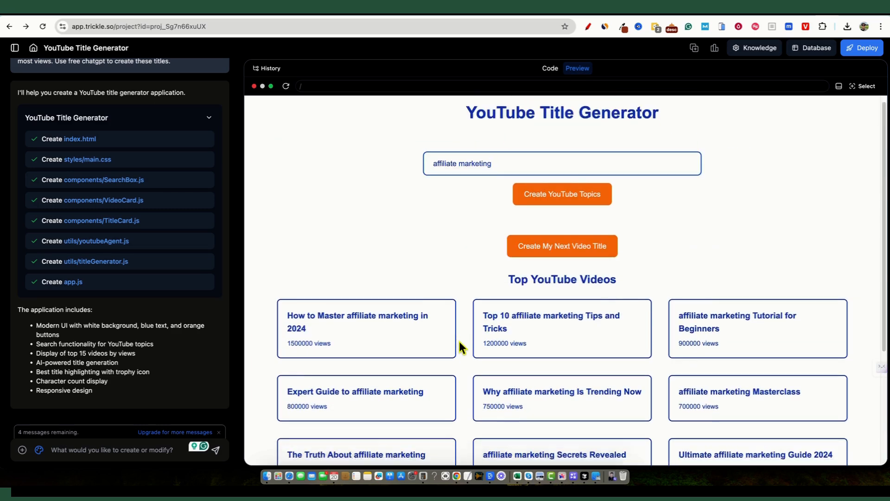
scroll(458, 339, "down", 2)
scroll(567, 305, "down", 2)
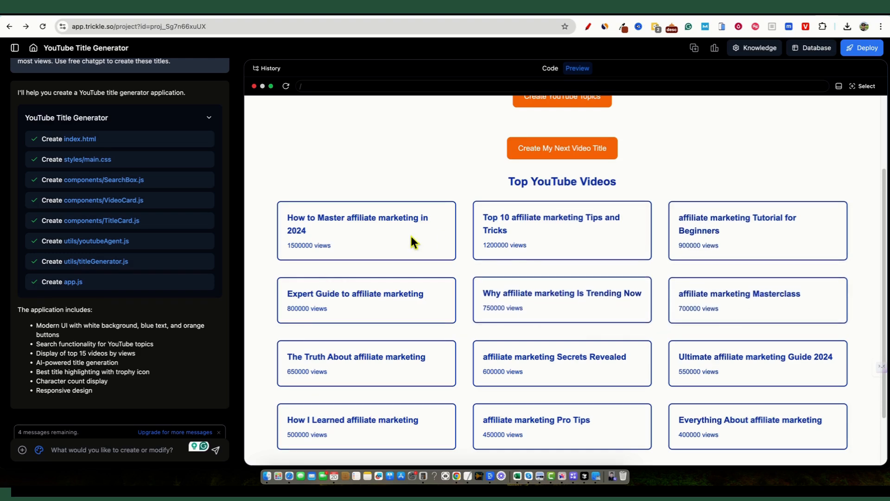
scroll(596, 391, "down", 2)
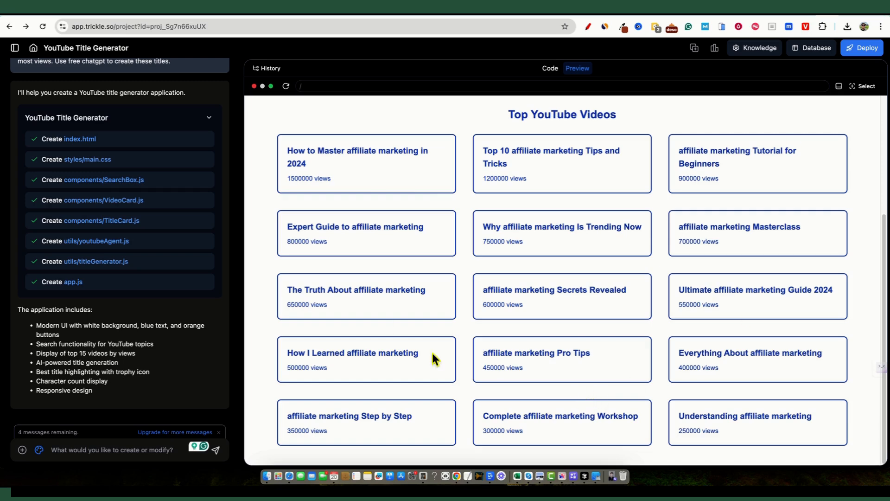
scroll(539, 355, "up", 5)
scroll(545, 347, "down", 5)
scroll(538, 350, "down", 1)
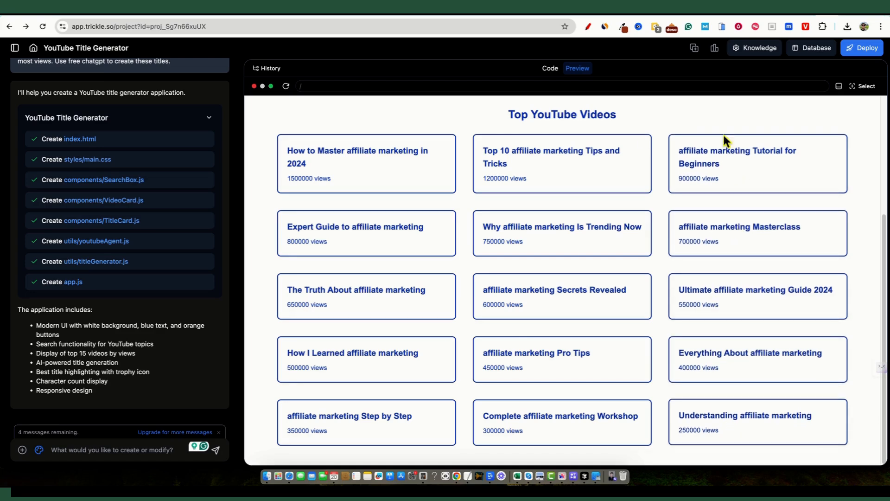
scroll(643, 133, "up", 5)
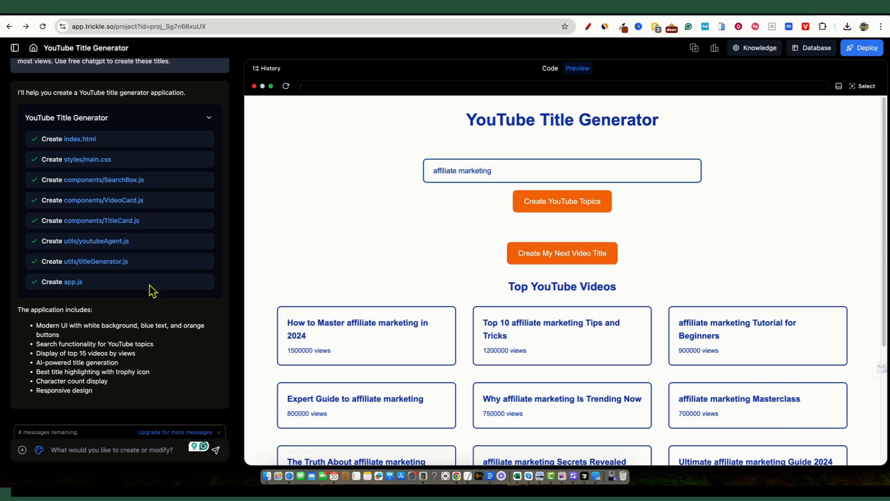
Step: Generate new affiliate marketing titles and surface the generateTitles JSON syntax error
left_click(565, 255)
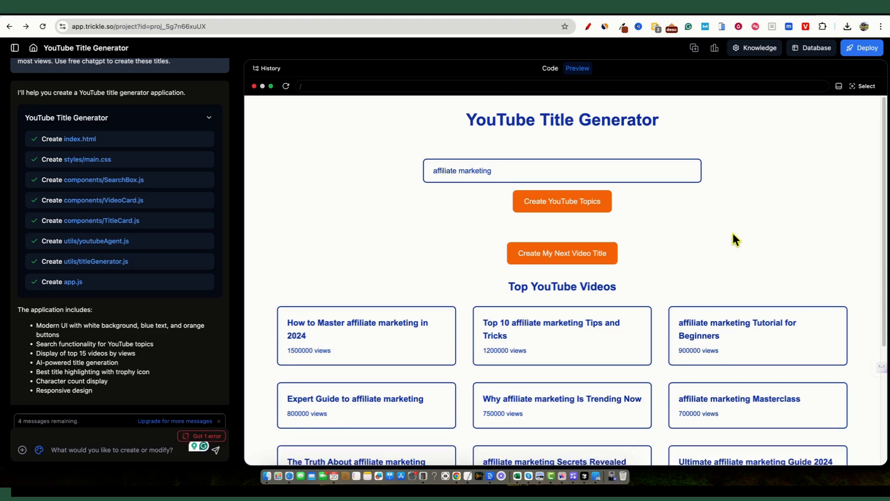
scroll(637, 227, "down", 2)
scroll(637, 226, "down", 2)
scroll(636, 226, "down", 4)
scroll(655, 292, "up", 1)
scroll(656, 291, "up", 5)
left_click(562, 202)
Step: View the JSON parsing error details and send it to the AI via Fix In Chat
left_click(217, 440)
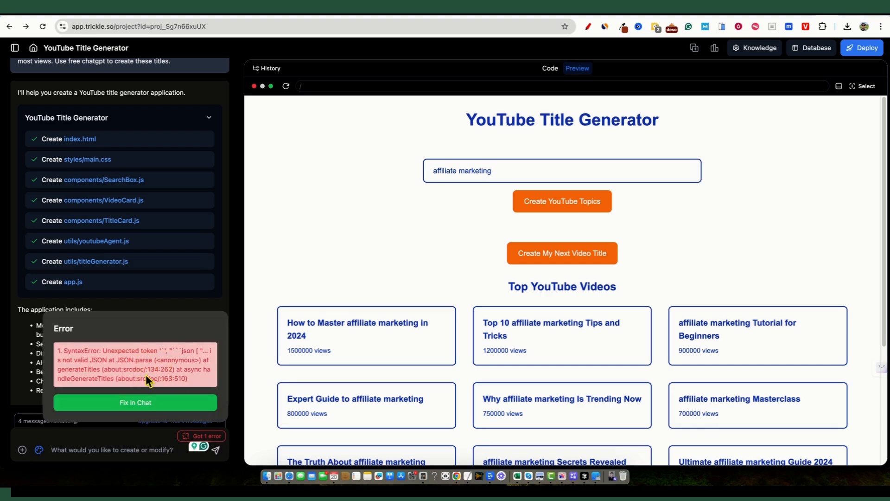
left_click(154, 407)
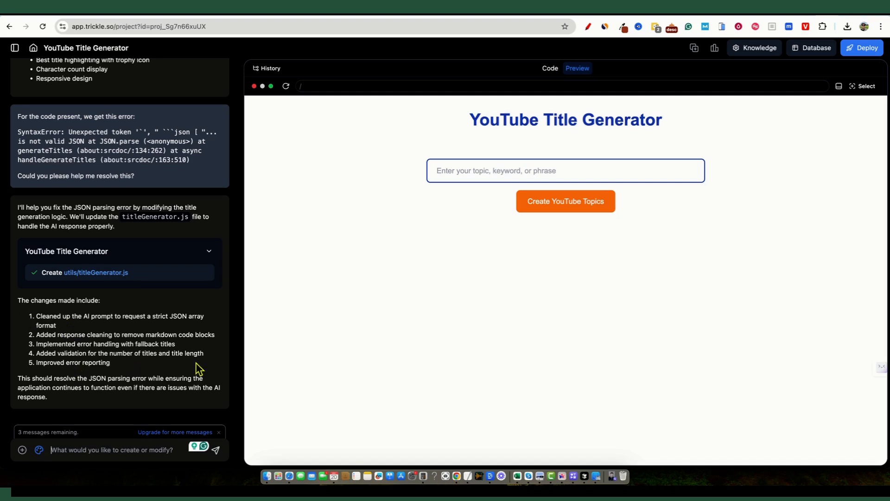
scroll(182, 374, "up", 10)
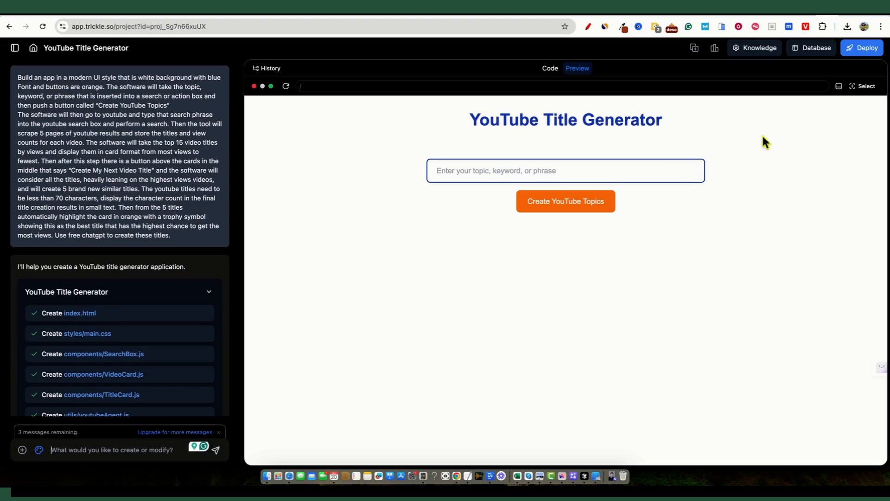
Step: List top videos for affiliate marketing and generate five new titles, then switch to the Google Docs prompt
left_click(440, 170)
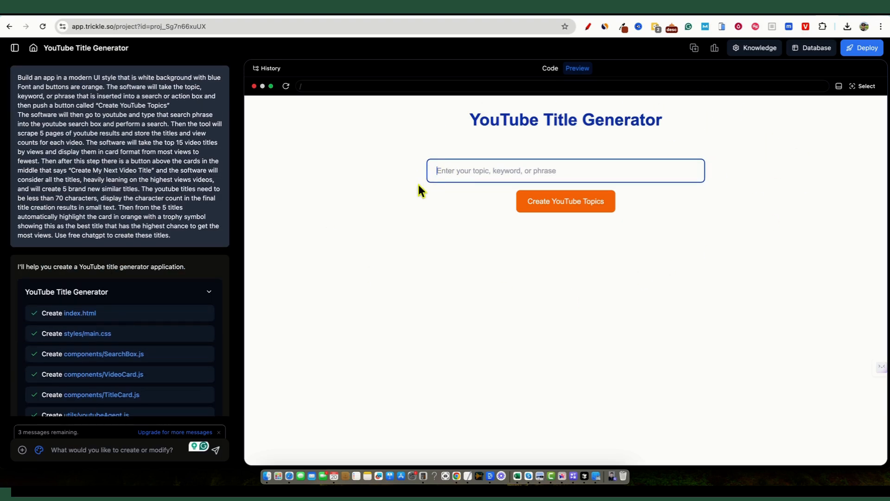
type("affiliate mar")
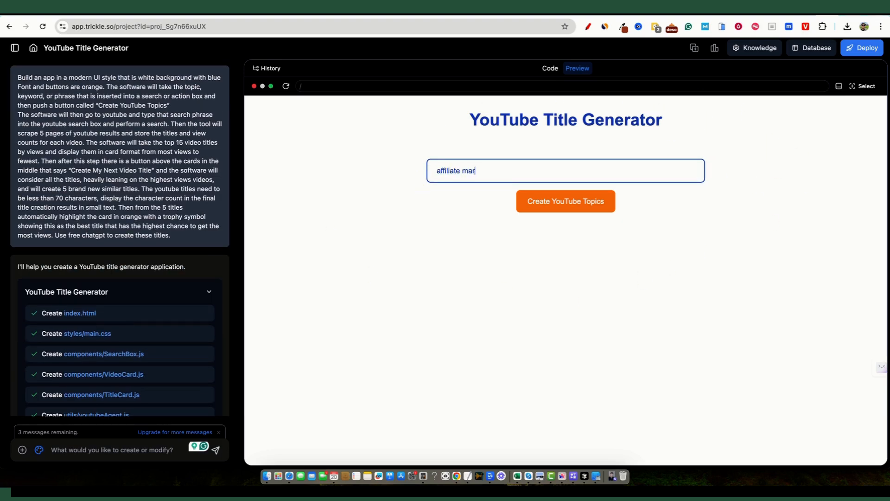
type("keting")
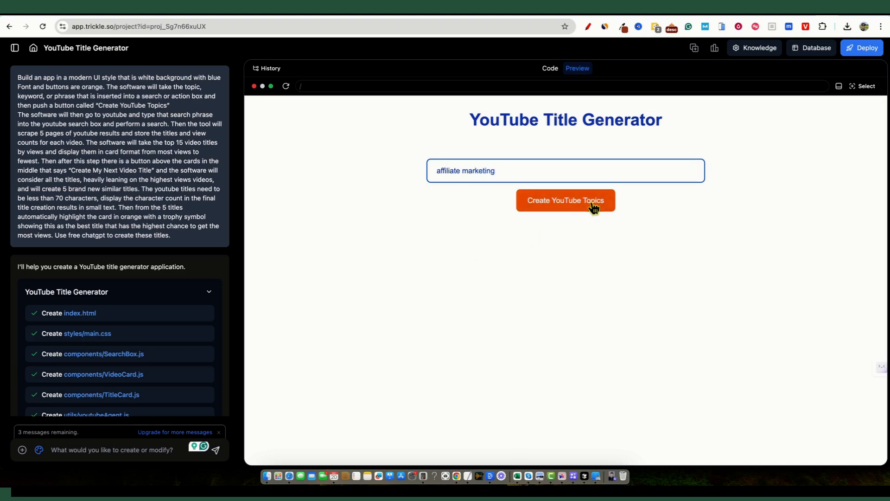
left_click(588, 204)
scroll(721, 234, "down", 3)
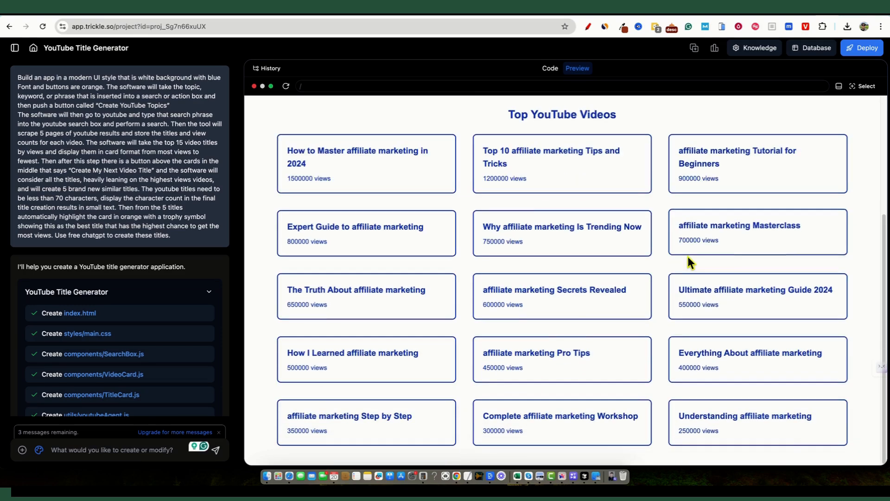
scroll(689, 257, "up", 5)
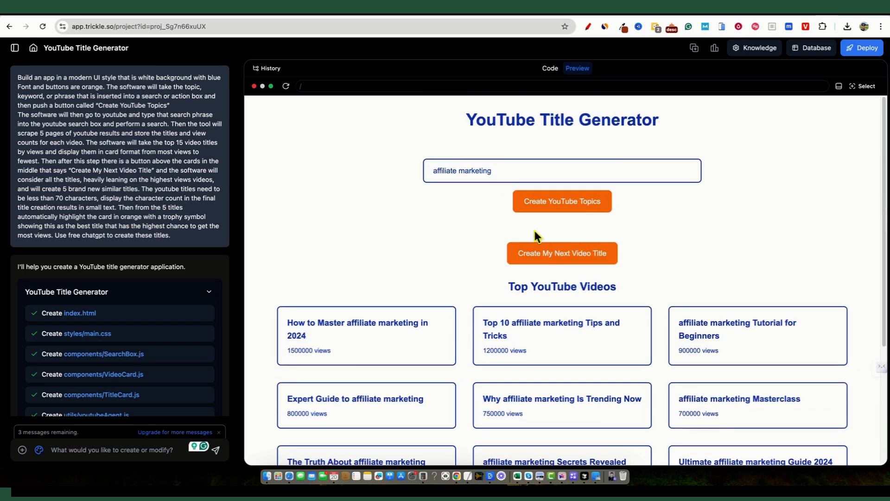
left_click(562, 253)
scroll(564, 275, "down", 2)
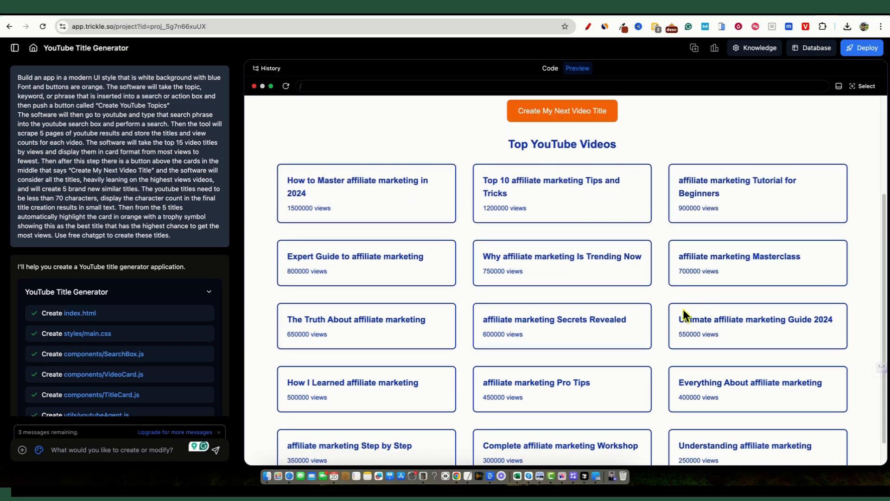
scroll(598, 272, "down", 1)
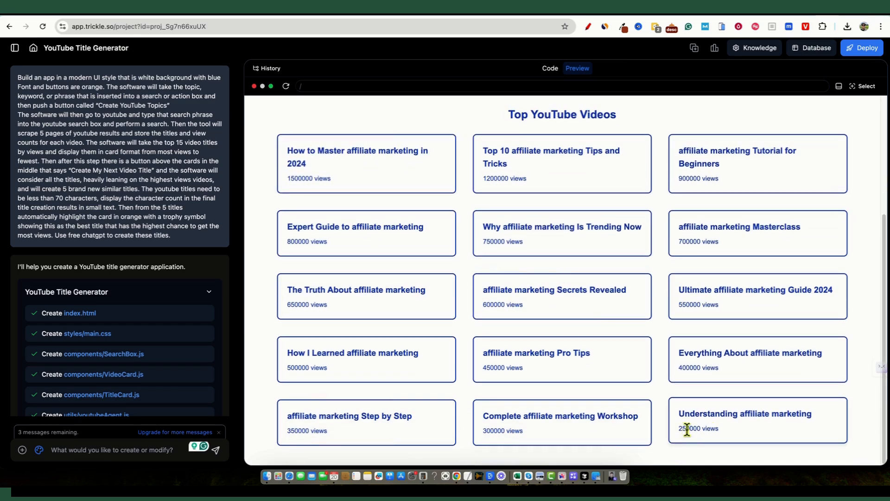
scroll(529, 330, "up", 3)
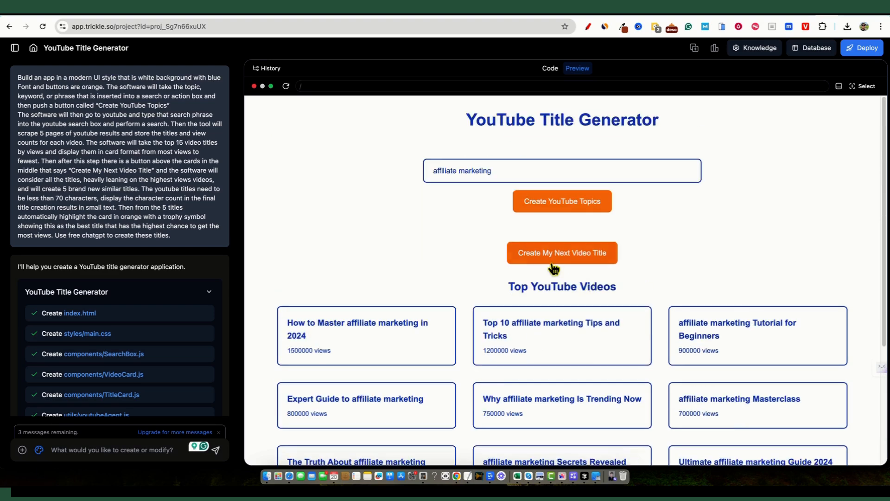
left_click(577, 255)
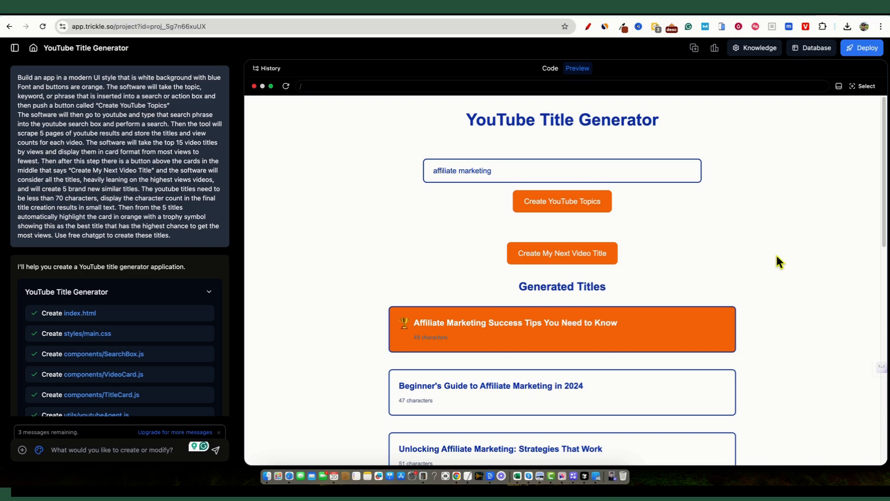
scroll(787, 286, "down", 2)
scroll(787, 286, "down", 2)
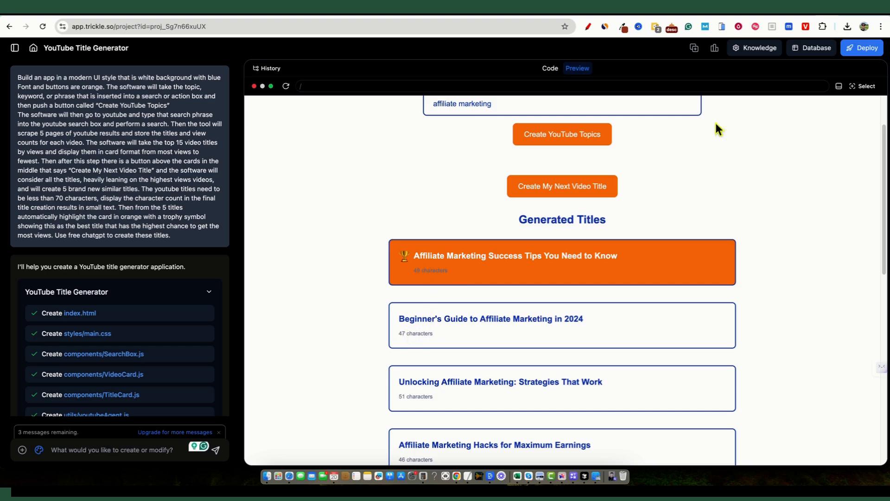
left_click(710, 26)
Step: Select the prompt text from 'display the character count' to the paragraph's end, then return to Trickle
left_click(478, 288)
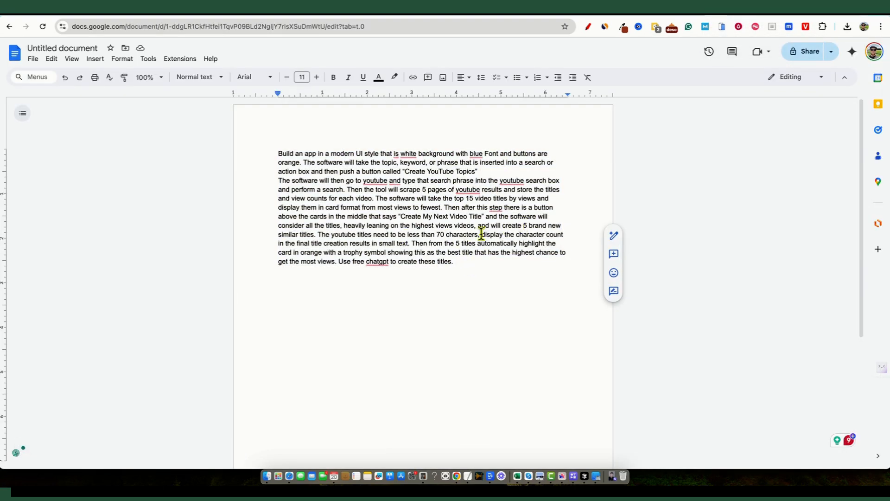
mouse_move(482, 234)
left_mouse_down()
mouse_move(566, 234)
mouse_move(364, 245)
mouse_move(564, 244)
left_mouse_up()
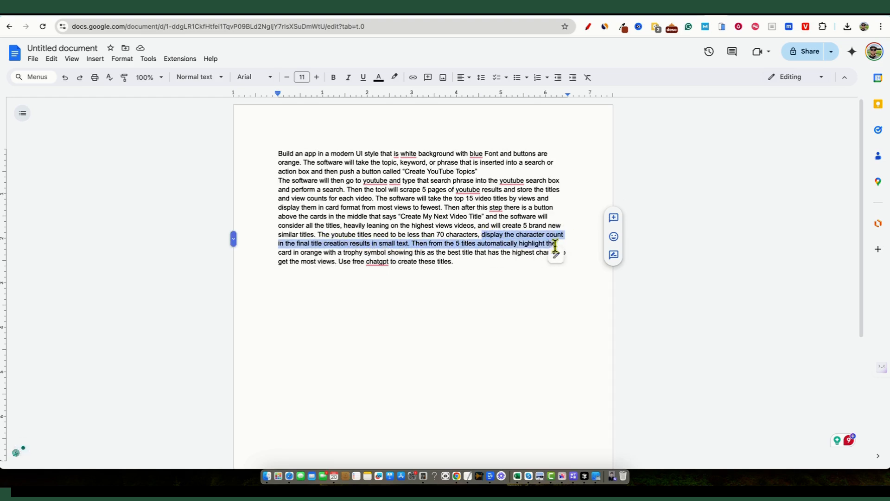
left_click(563, 270, "shift")
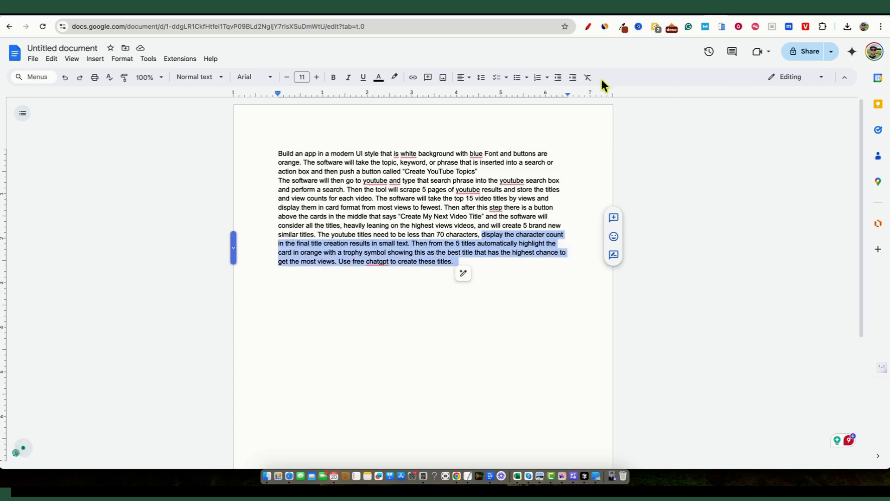
key("ctrl+Tab")
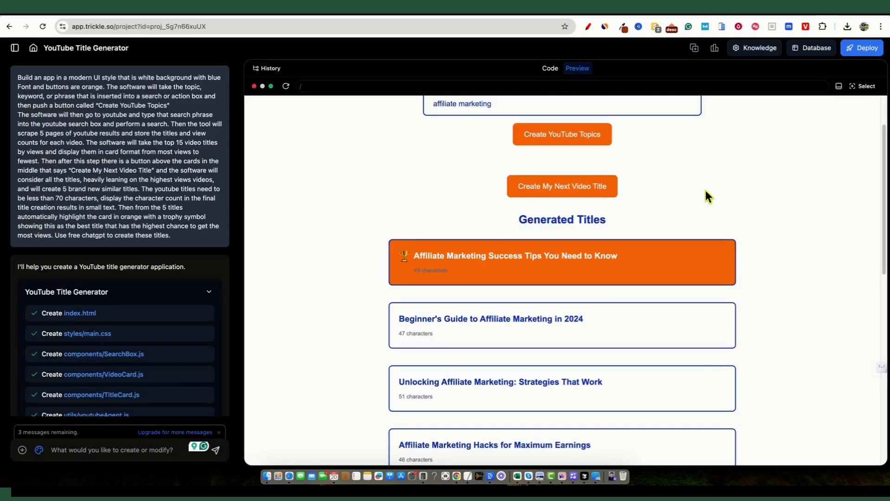
scroll(626, 272, "down", 1)
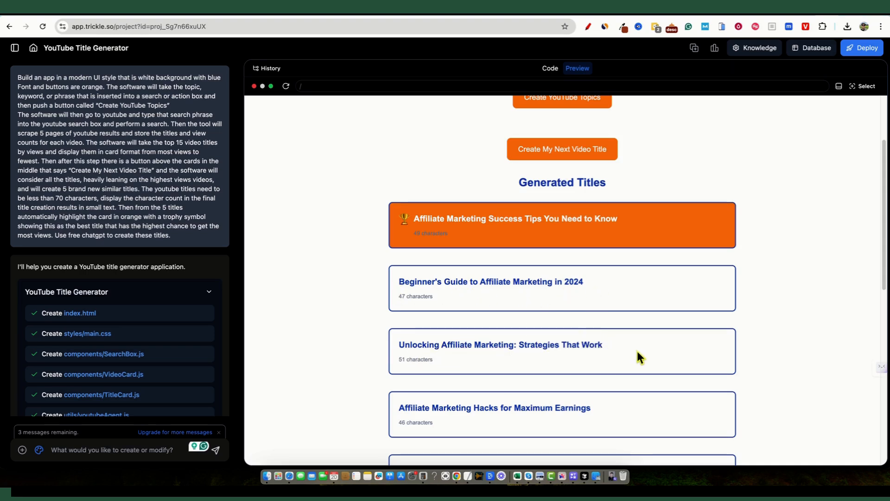
scroll(557, 349, "down", 2)
scroll(591, 342, "down", 2)
scroll(612, 341, "down", 1)
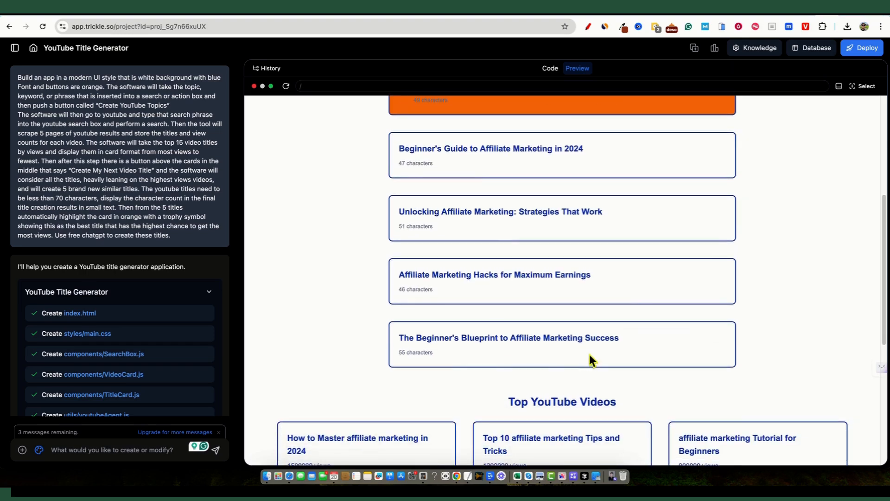
scroll(589, 355, "down", 5)
scroll(589, 354, "up", 10)
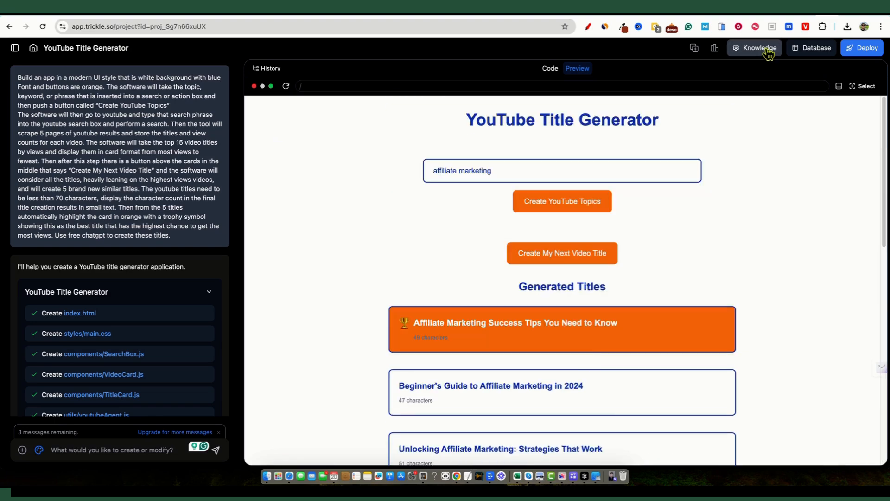
Step: Check the project's empty Custom Knowledge box and close it
left_click(760, 47)
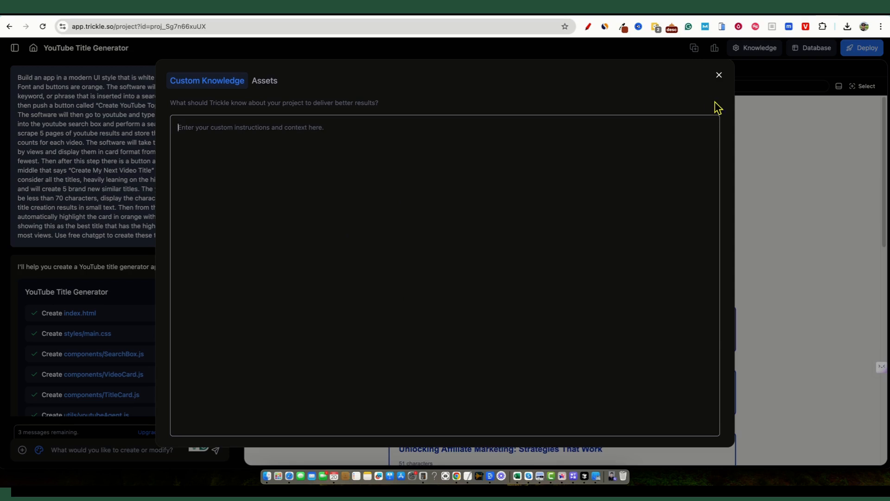
left_click(721, 77)
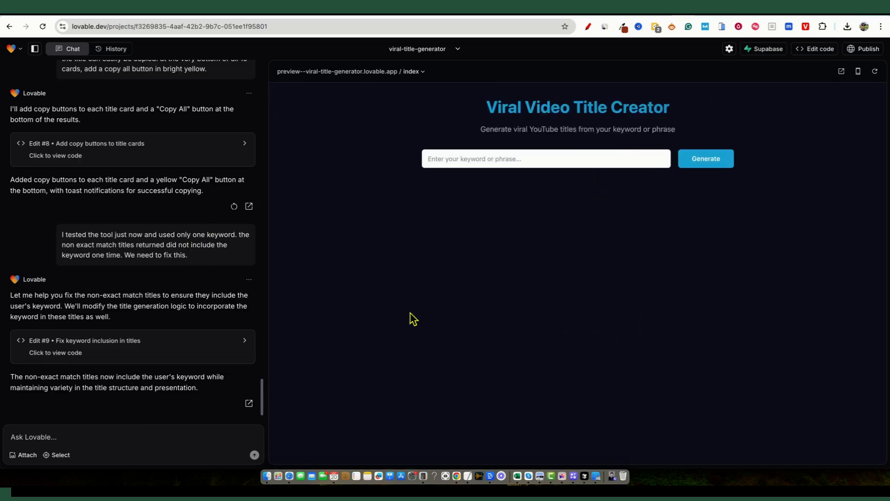
scroll(177, 304, "up", 5)
scroll(178, 304, "up", 5)
scroll(177, 320, "up", 4)
scroll(179, 334, "up", 3)
scroll(181, 348, "down", 5)
scroll(180, 348, "down", 4)
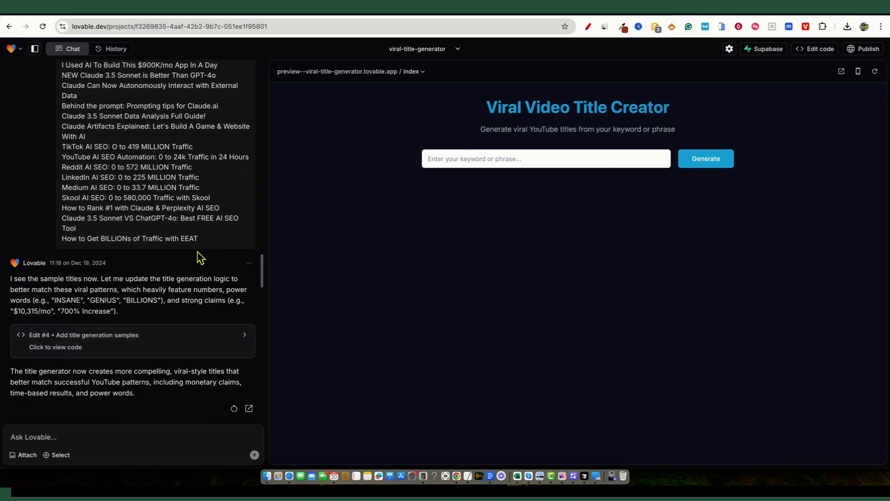
mouse_move(201, 238)
left_mouse_down()
mouse_move(97, 239)
mouse_move(76, 341)
left_mouse_up()
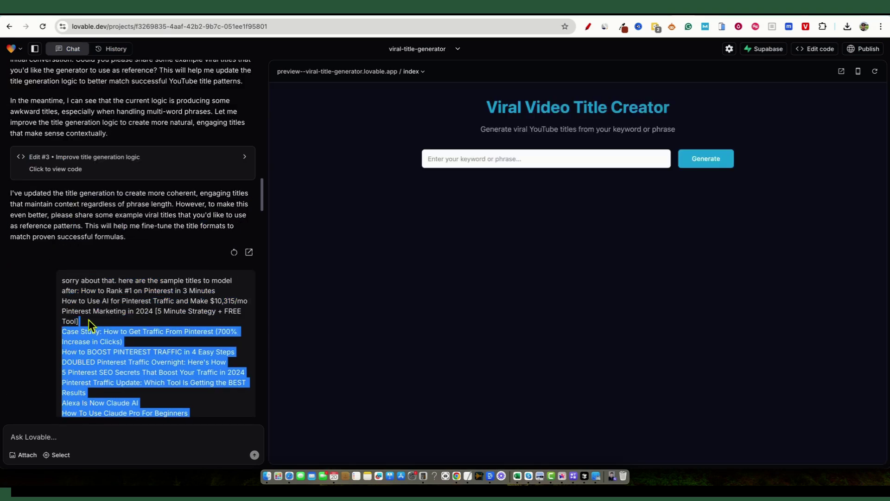
Step: Select the whole 'here are the sample titles' message in the Lovable chat
left_click_drag(75, 342, 119, 281)
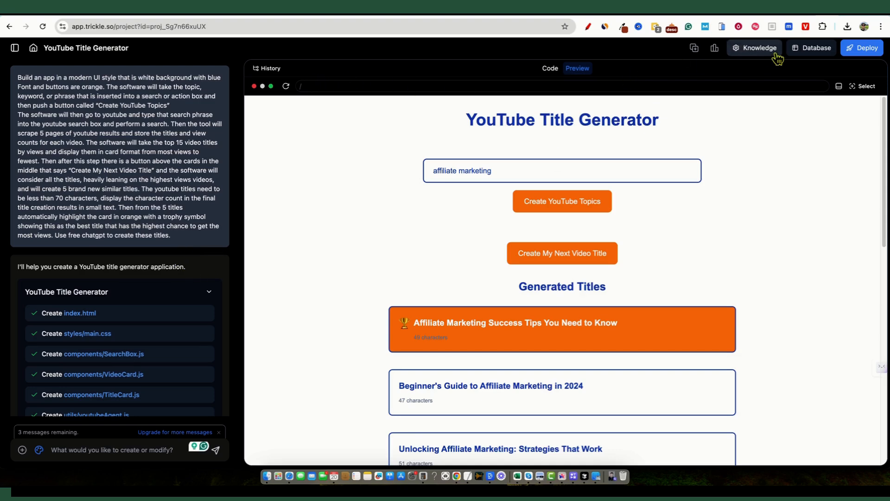
Step: Paste the sample viral titles list into Custom Knowledge and reopen it to confirm it saved
left_click(758, 48)
left_click(479, 199)
key("ctrl+v")
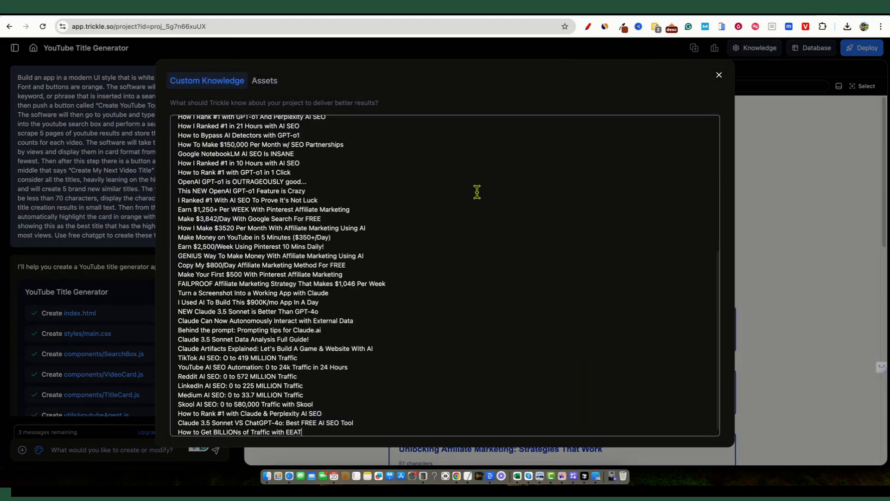
scroll(508, 306, "down", 1)
scroll(525, 341, "up", 10)
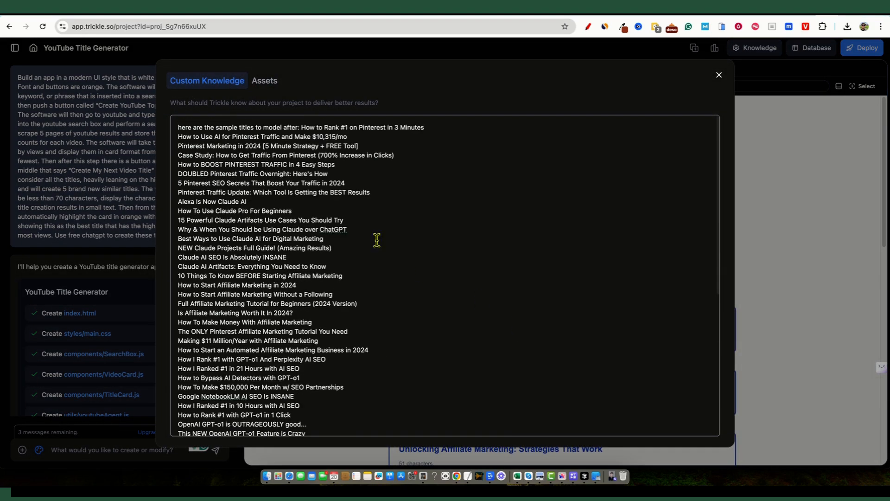
left_click(718, 74)
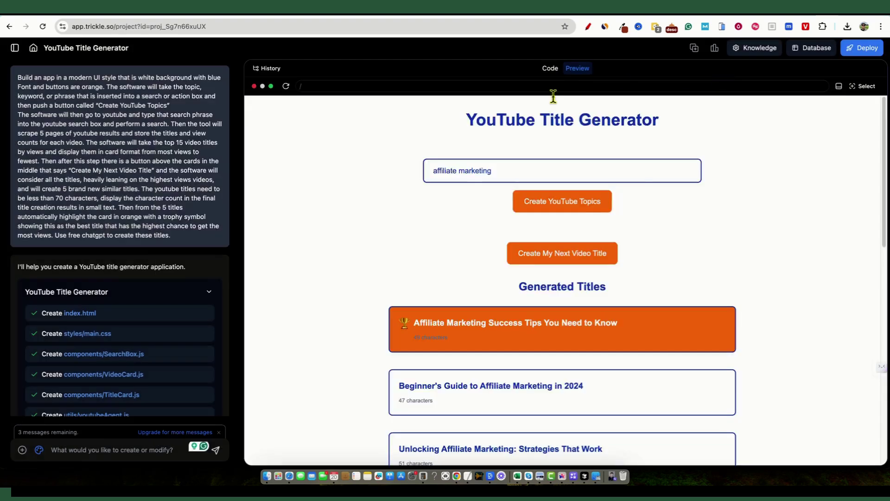
left_click(759, 47)
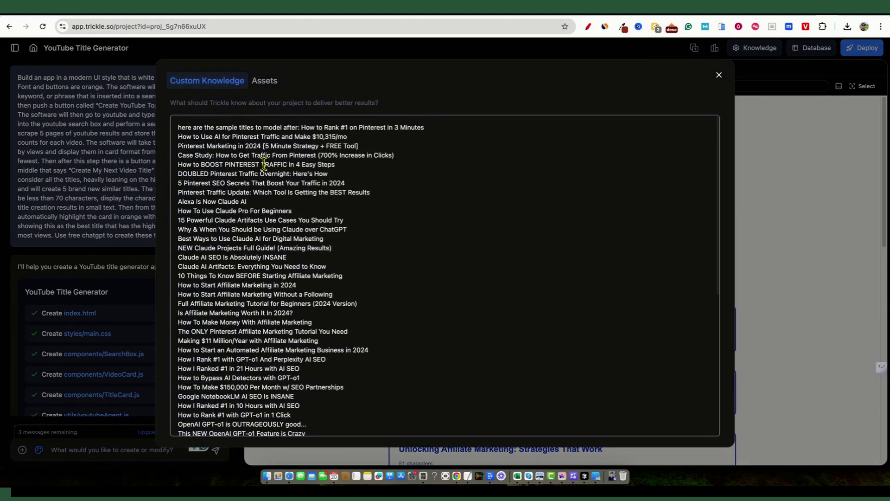
left_click(719, 74)
Step: Send a chat request to model generated titles after the Knowledge-area examples, even for niches without examples
left_click(63, 449)
type("when creating")
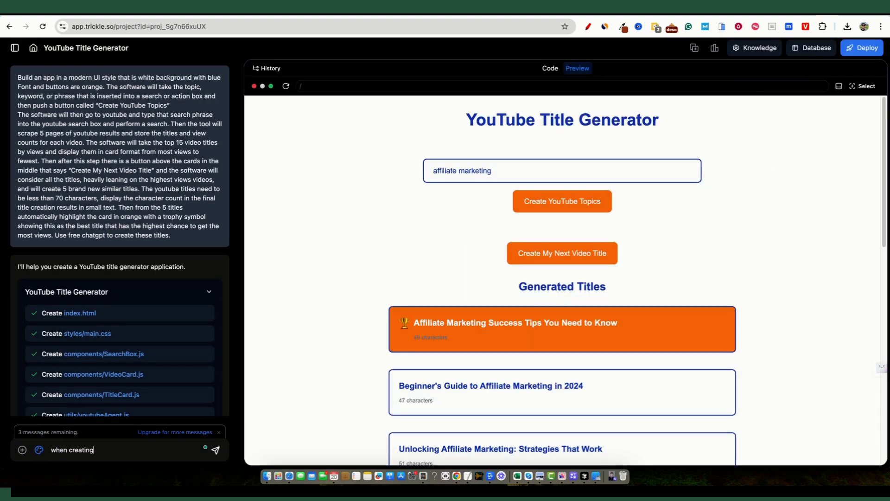
type(" titles for the")
type(" create my next v")
type("ideo titles step")
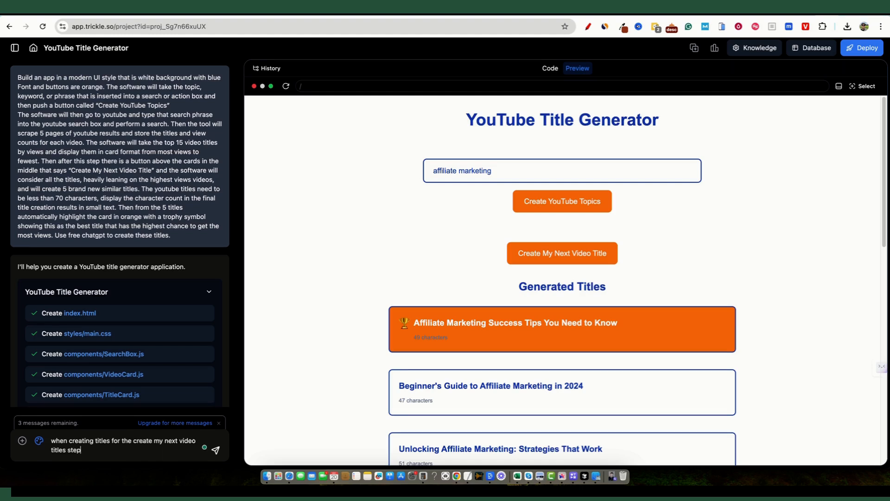
type(", use and model")
type(" after the")
type(" titles that are")
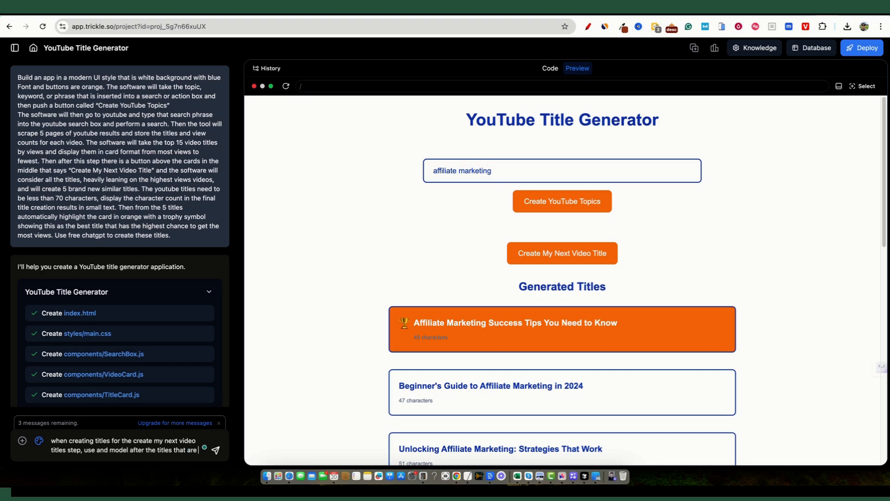
type(" in the knowledge ")
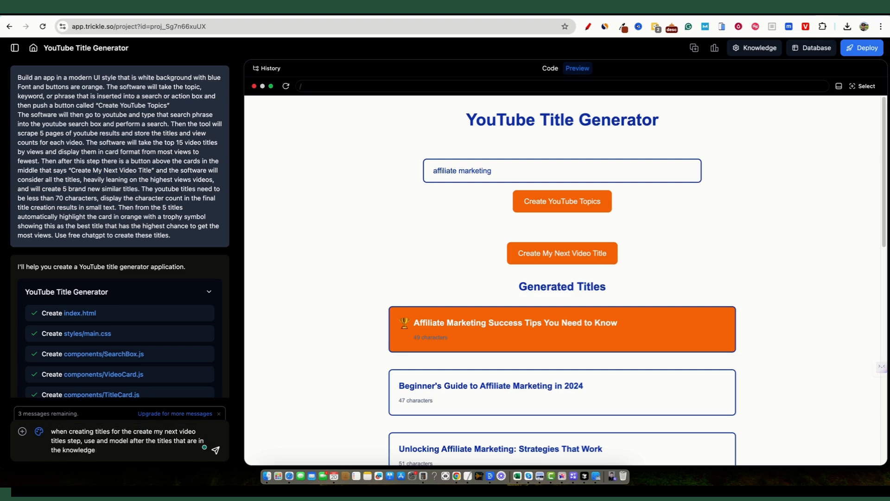
type("area. ")
type("Now appl")
key("BackSpace")
key("BackSpace")
key("BackSpace")
type("if the niche typed i")
type("n has no exa")
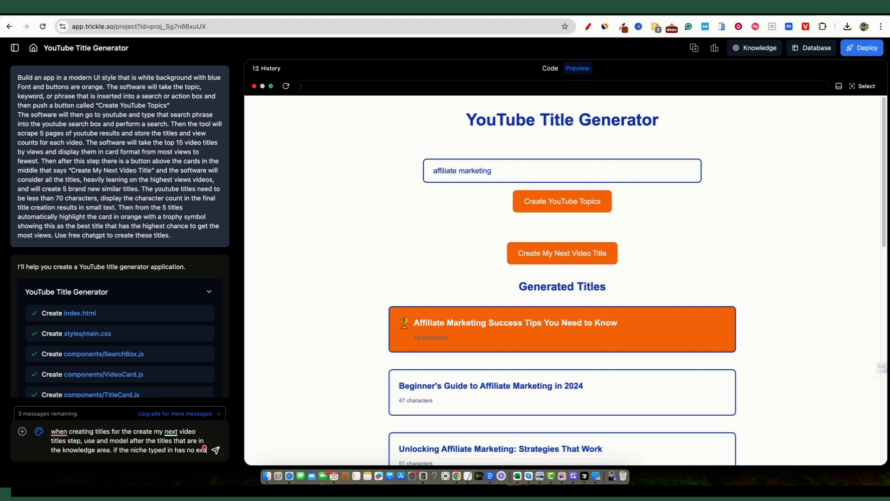
type("mples in the kno")
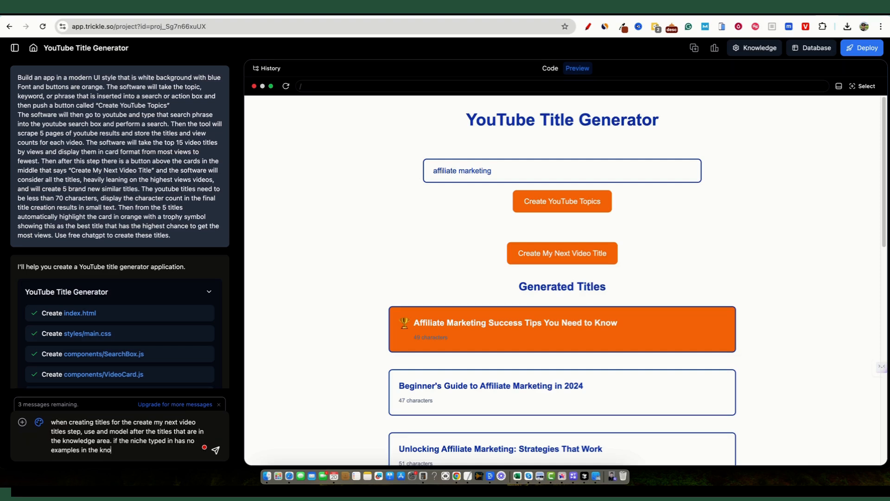
type("wledge area")
type(" just ")
type("using the kno")
type("dge as")
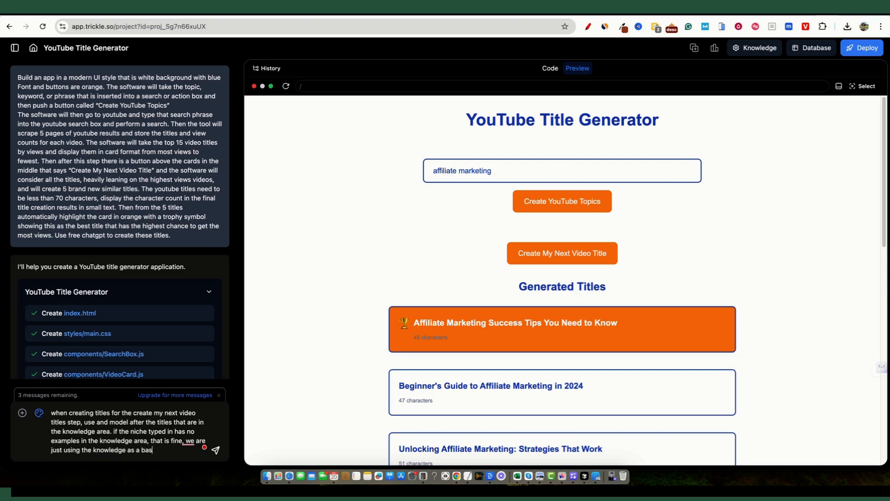
type(" and inf")
type("l our titl")
type("r.")
key("Return")
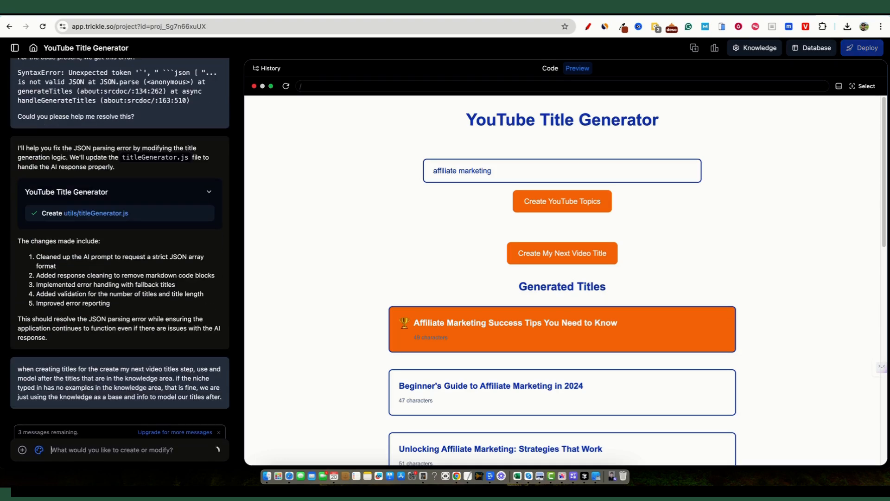
Step: Select the affiliate marketing topic text while waiting, then highlight the AI's closing note about niches
left_click(52, 449)
left_click_drag(495, 170, 434, 171)
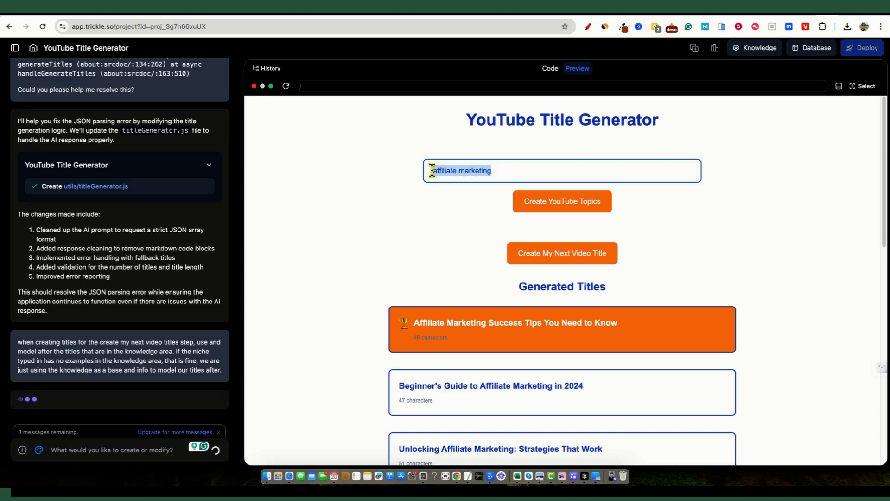
left_click(735, 194)
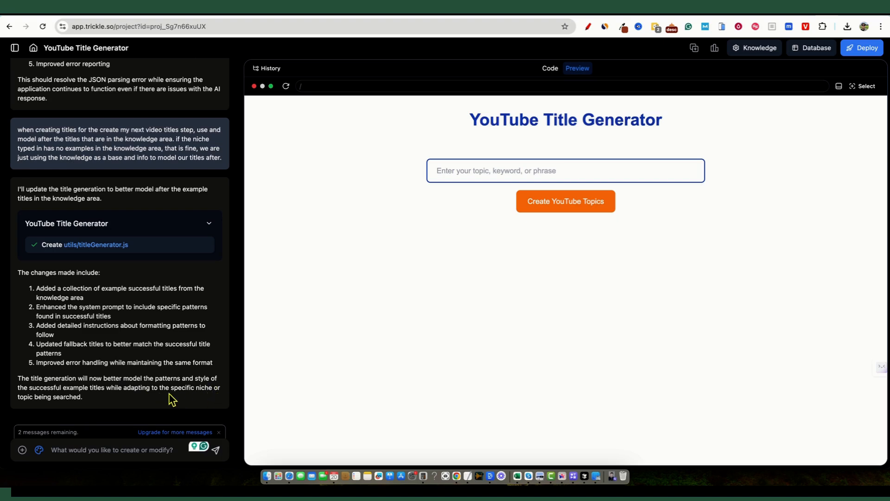
left_click_drag(158, 388, 217, 407)
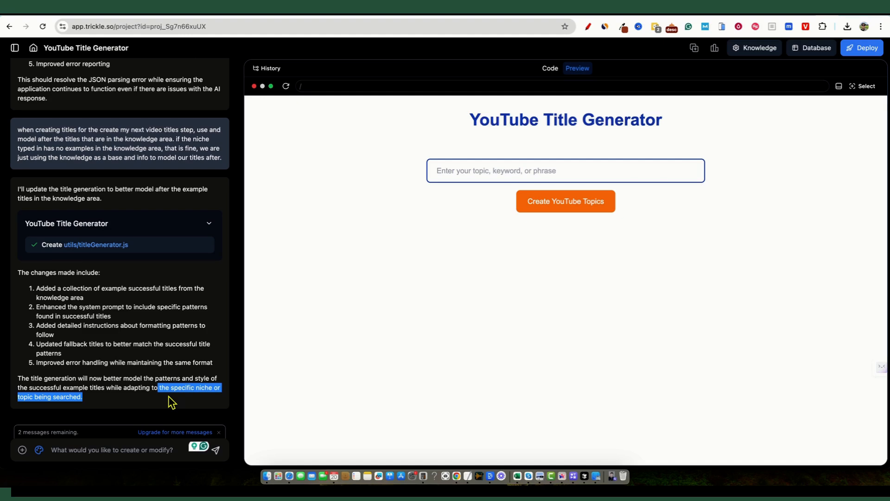
Step: Fetch top affiliate-marketing videos and generate new titles from them
left_click(457, 169)
type("affiliate marketing")
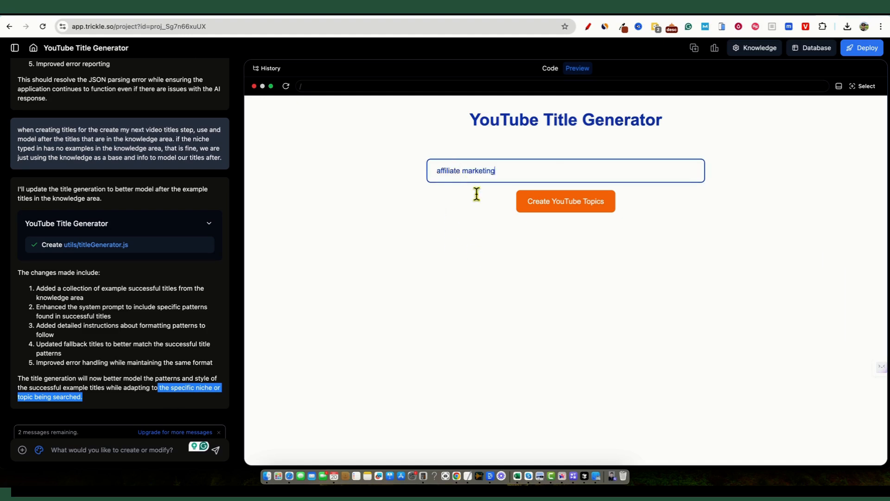
left_click(566, 201)
scroll(582, 354, "down", 3)
scroll(581, 354, "up", 3)
left_click(579, 253)
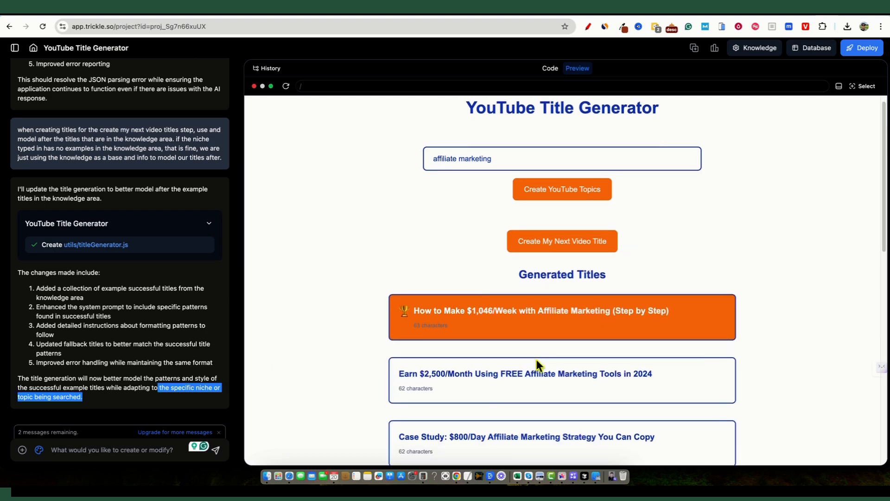
scroll(537, 360, "down", 3)
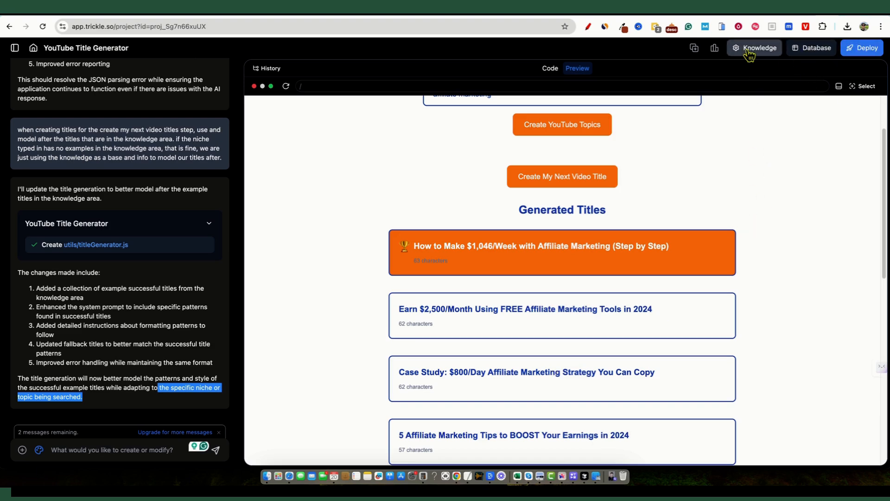
scroll(696, 344, "down", 5)
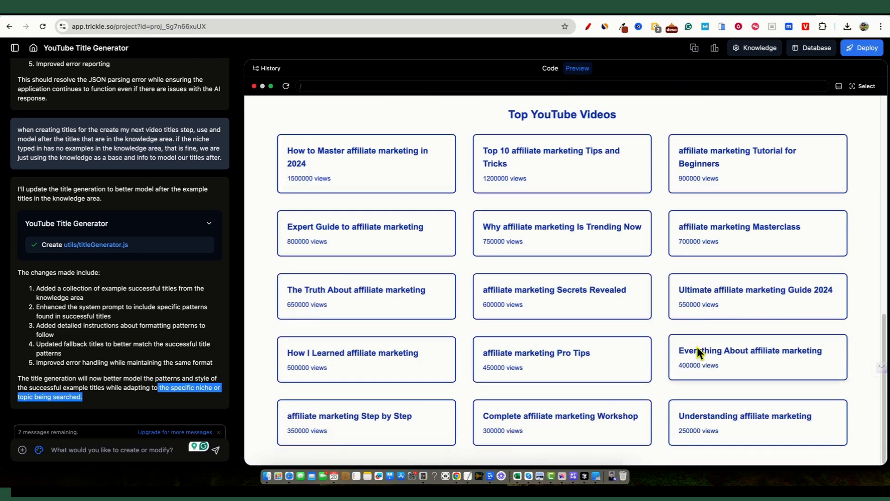
scroll(697, 347, "up", 10)
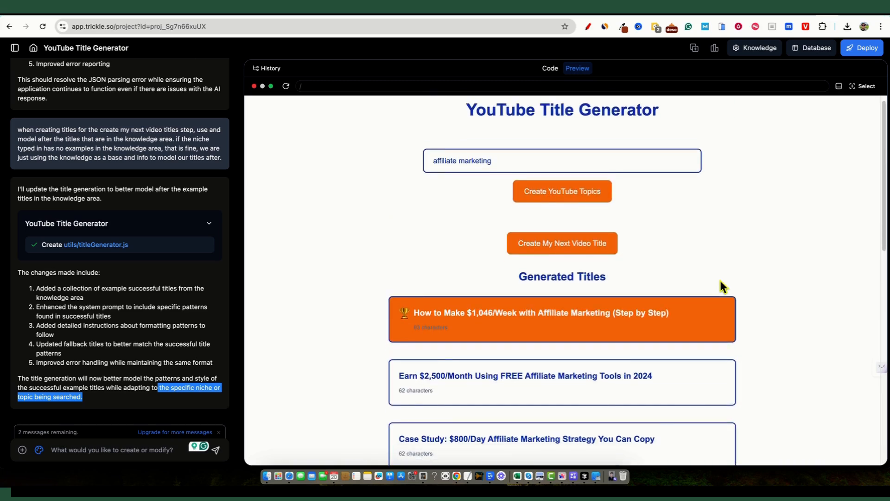
scroll(720, 278, "down", 2)
scroll(636, 285, "up", 2)
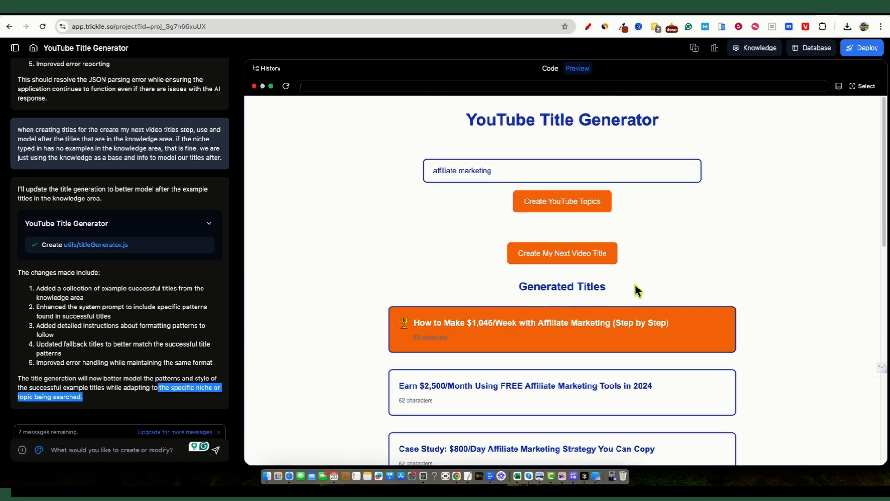
scroll(635, 285, "down", 3)
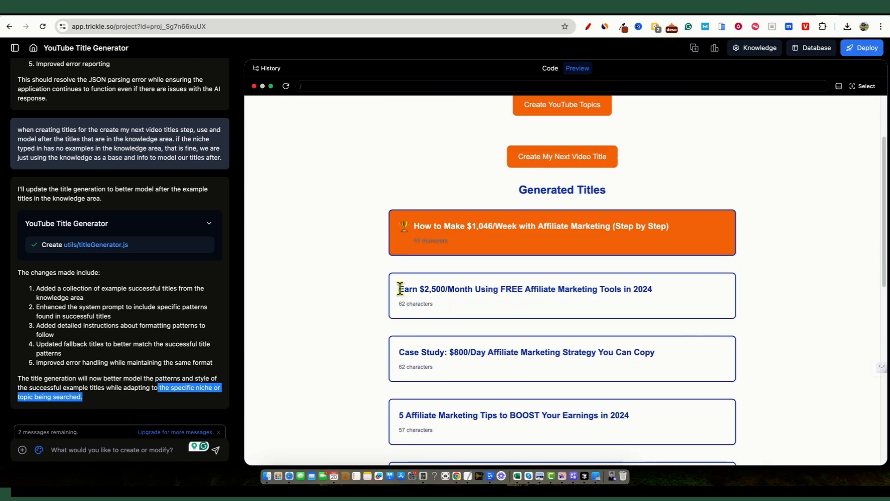
Step: Highlight the generated titles in turn, from 'Earn $2,500/Month' through the fifth title
left_click_drag(399, 289, 680, 298)
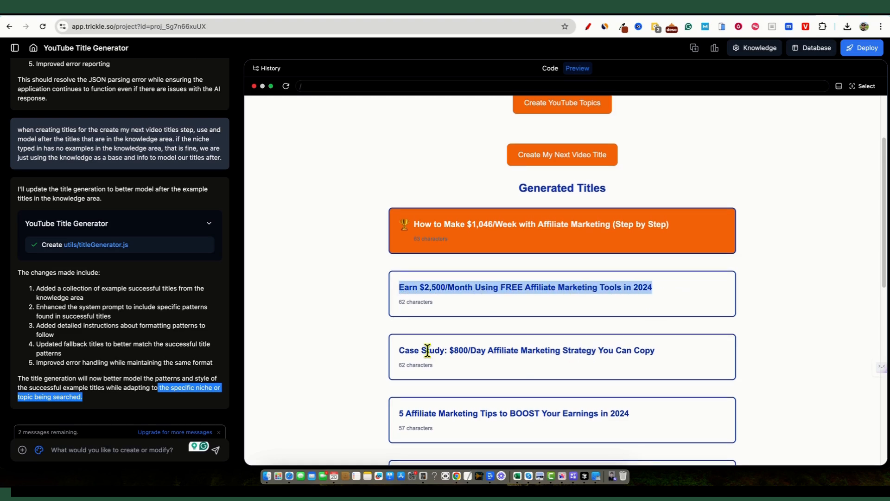
left_click_drag(423, 352, 656, 350)
scroll(675, 358, "down", 2)
left_click_drag(399, 292, 630, 293)
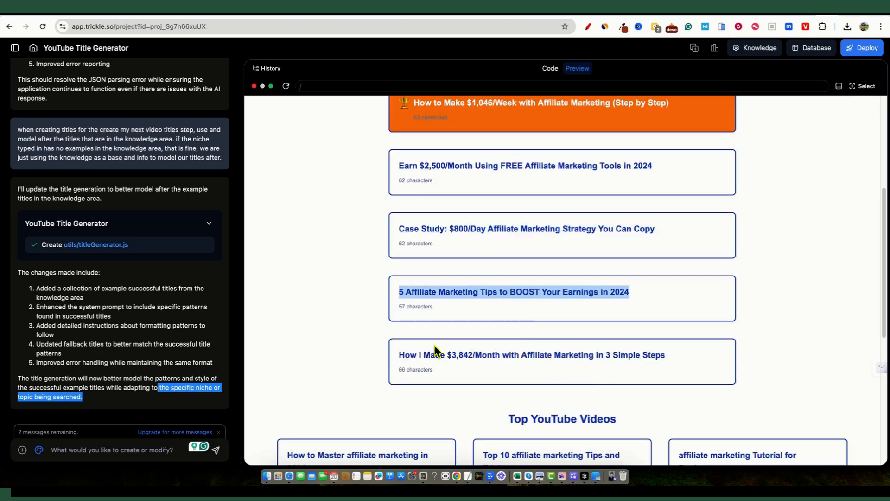
left_click_drag(398, 355, 682, 365)
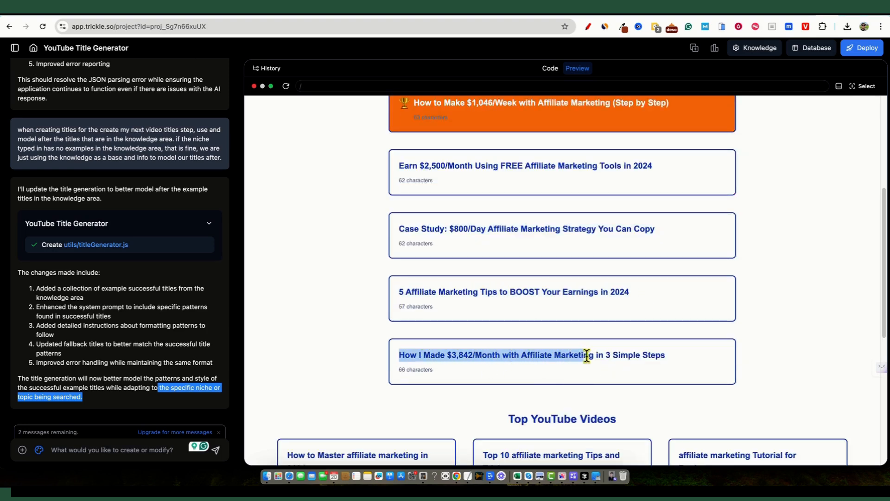
scroll(620, 355, "up", 4)
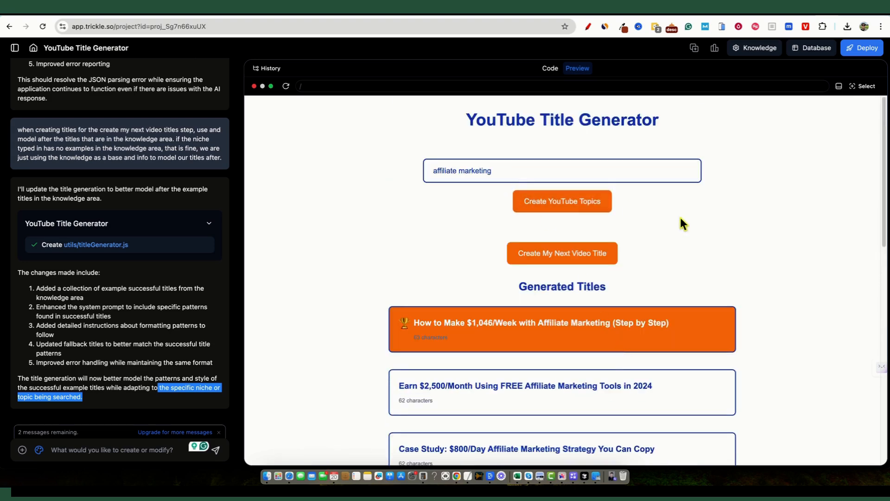
Step: Replace the topic with 'build an AI App' and fetch its grid of top YouTube videos
left_click_drag(515, 173, 387, 174)
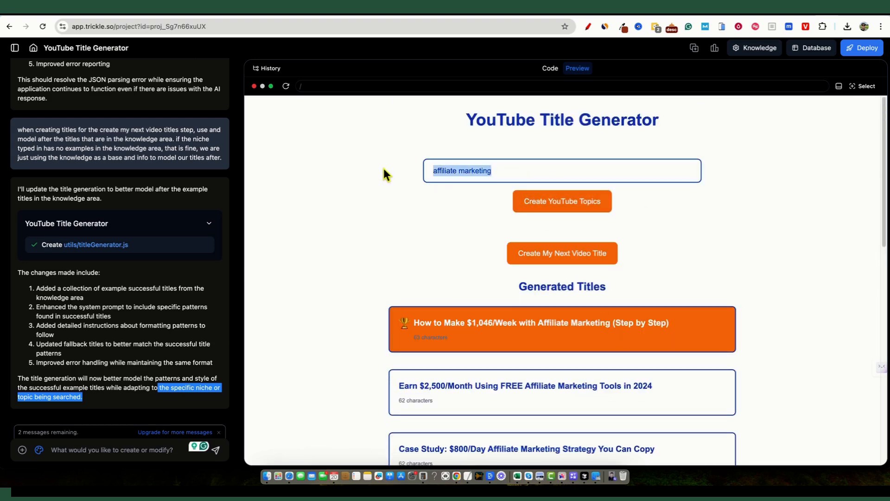
type("build an a")
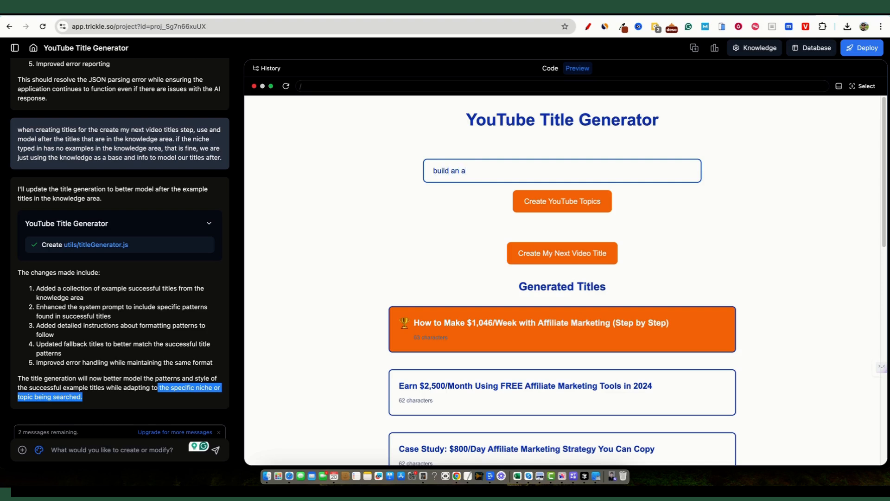
type("I App")
left_click(553, 205)
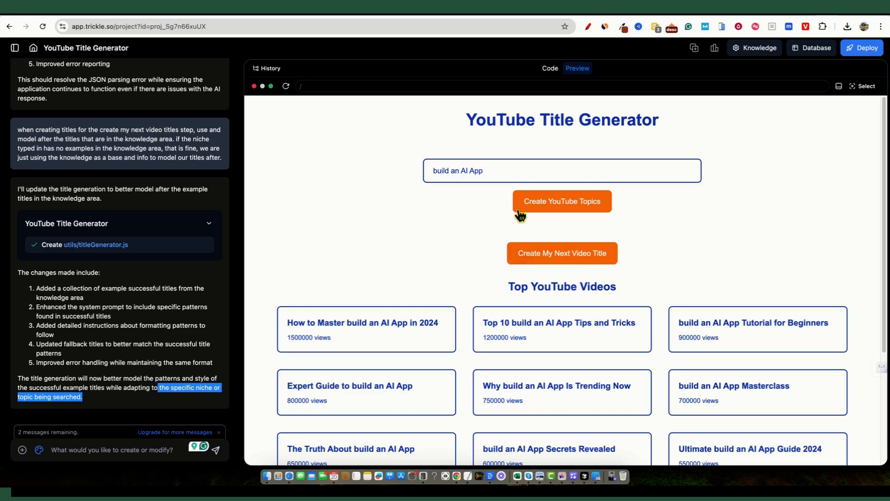
left_click(488, 172)
left_click_drag(489, 172, 399, 169)
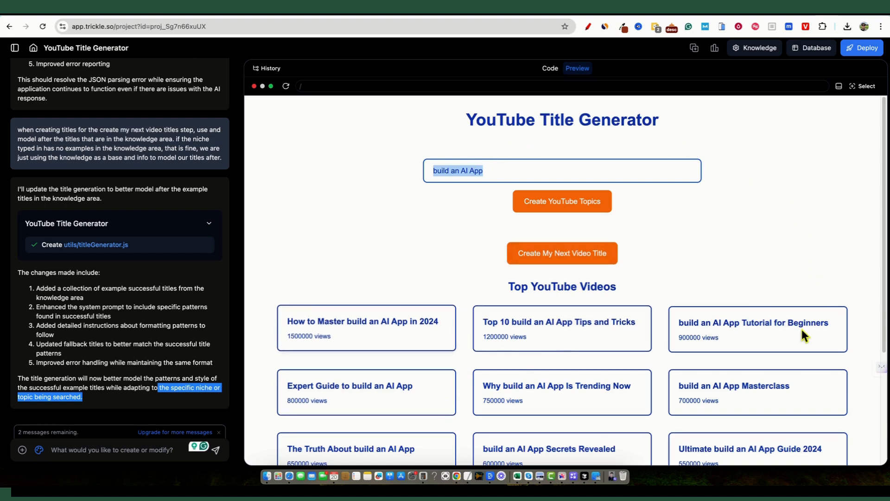
left_click(341, 223)
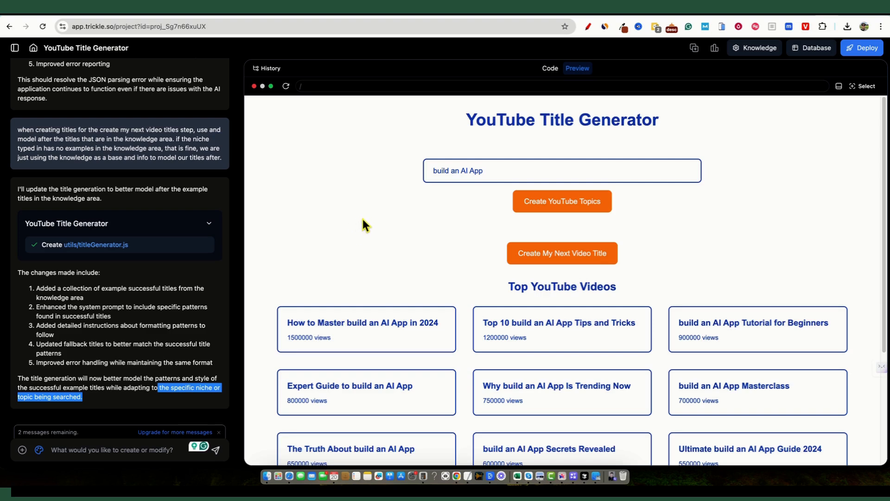
Step: Generate and review new video titles for the 'build an AI App' keyword in the preview
left_click(517, 254)
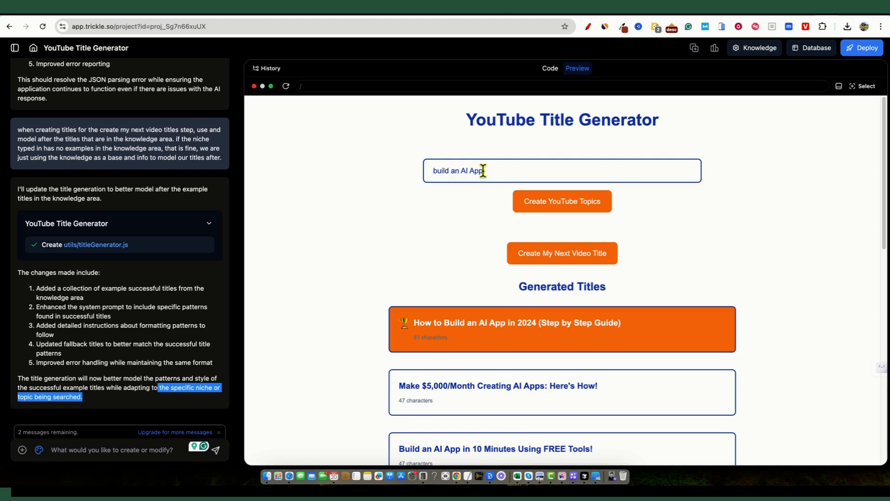
left_click_drag(486, 170, 427, 171)
left_click(429, 273)
scroll(559, 348, "down", 3)
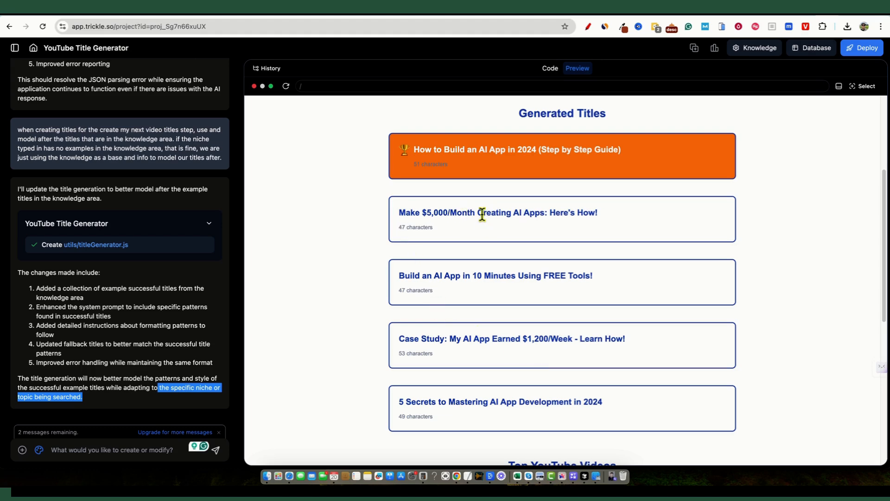
left_click_drag(483, 213, 611, 213)
left_click(726, 278)
scroll(716, 293, "down", 2)
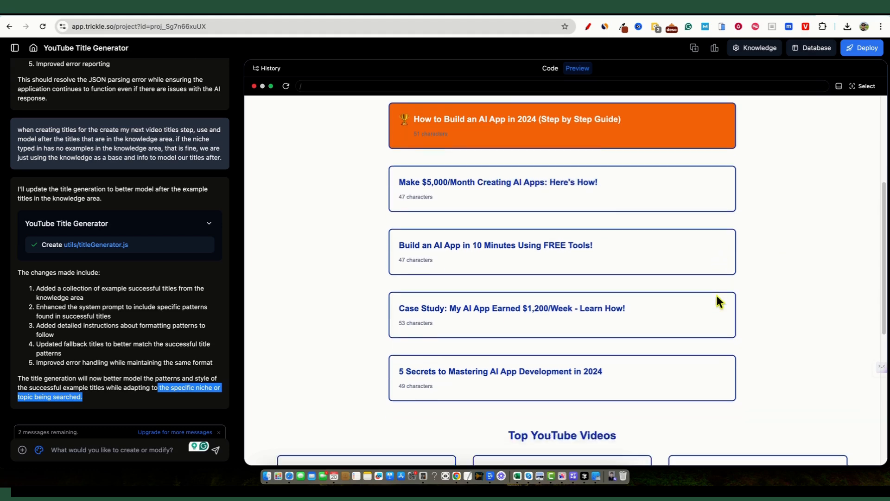
scroll(701, 331, "down", 2)
scroll(708, 335, "up", 8)
scroll(708, 335, "down", 3)
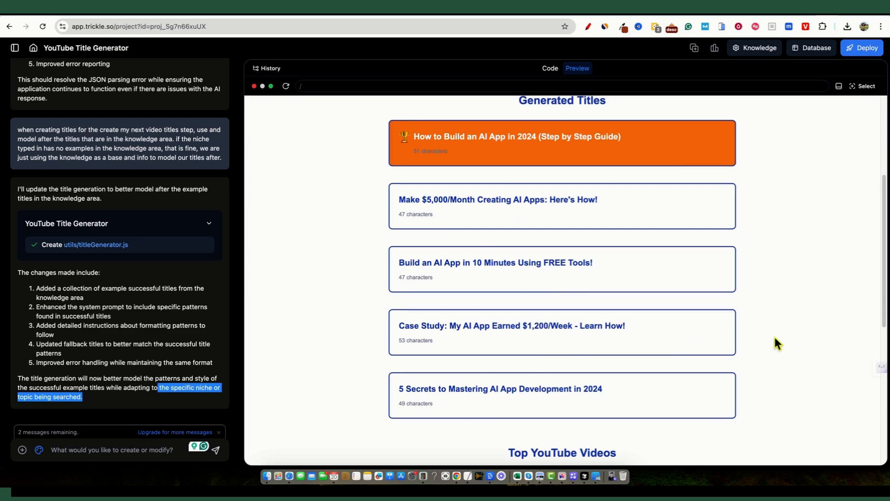
scroll(774, 335, "up", 2)
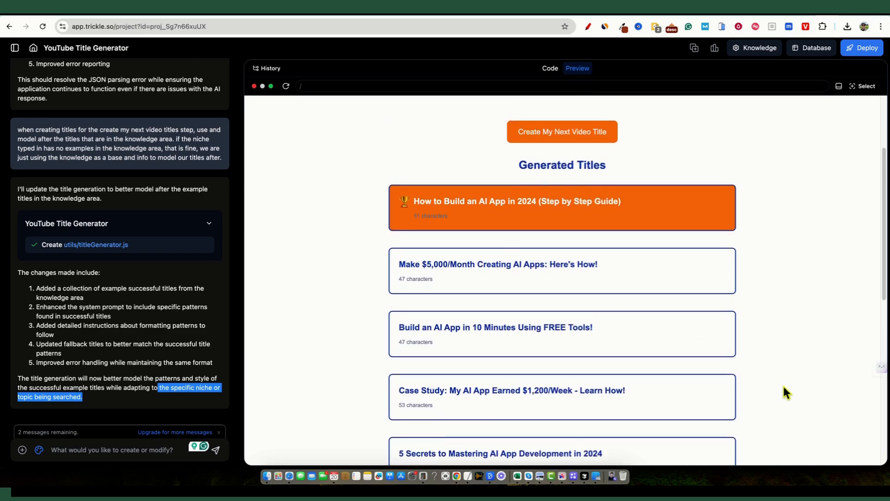
scroll(783, 384, "up", 3)
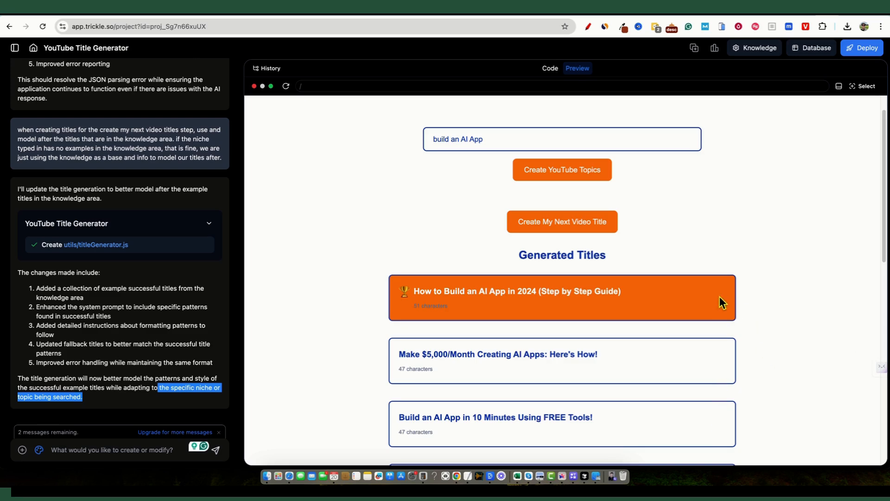
scroll(724, 306, "down", 5)
scroll(738, 313, "down", 1)
scroll(741, 318, "up", 6)
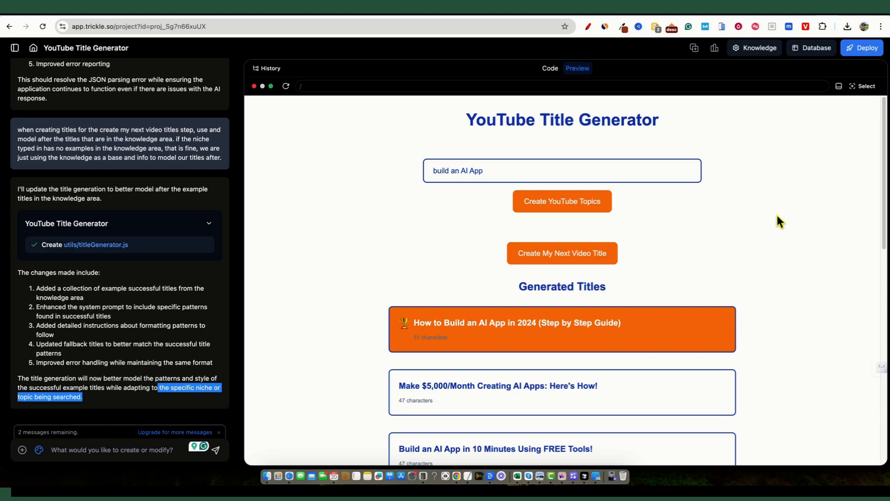
Step: Copy the app's public trickle.host link and load it in a new browser tab
left_click(859, 48)
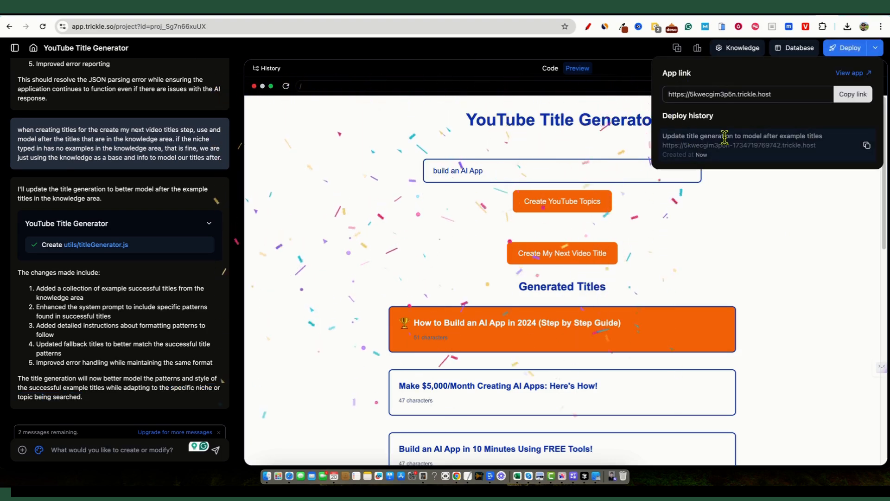
left_click(853, 95)
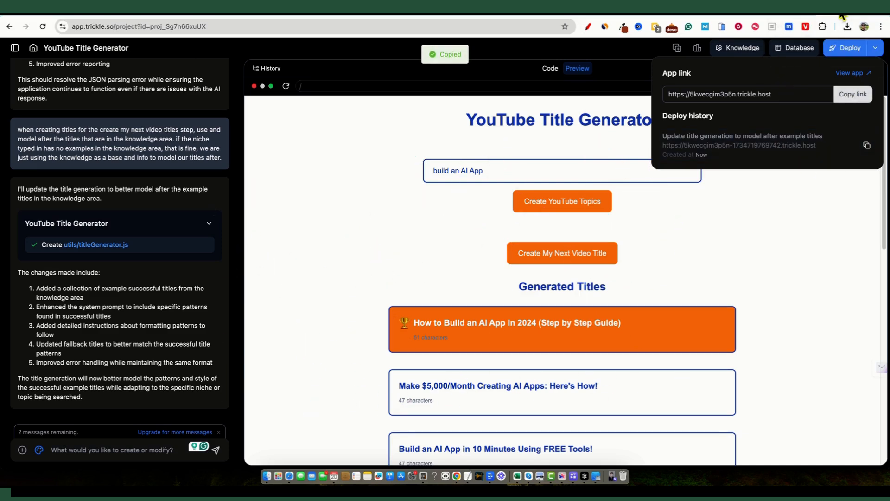
key("ctrl+t")
key("ctrl+v")
key("Return")
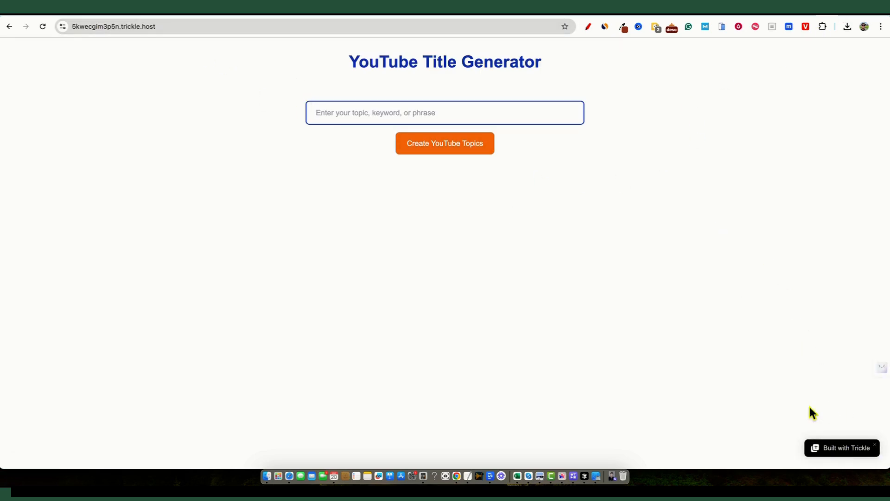
Step: Submit the keyword 'pinterest' and generate its next-video titles in the deployed app
left_click(368, 115)
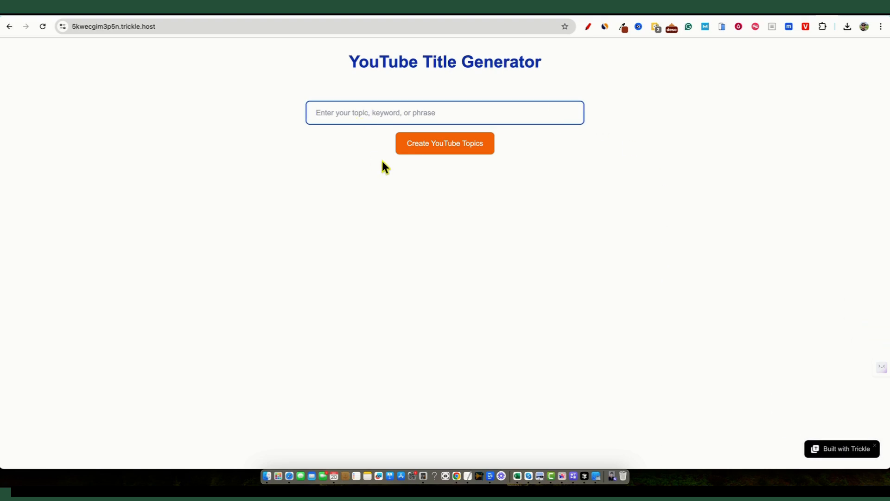
type("pinterest")
key("Return")
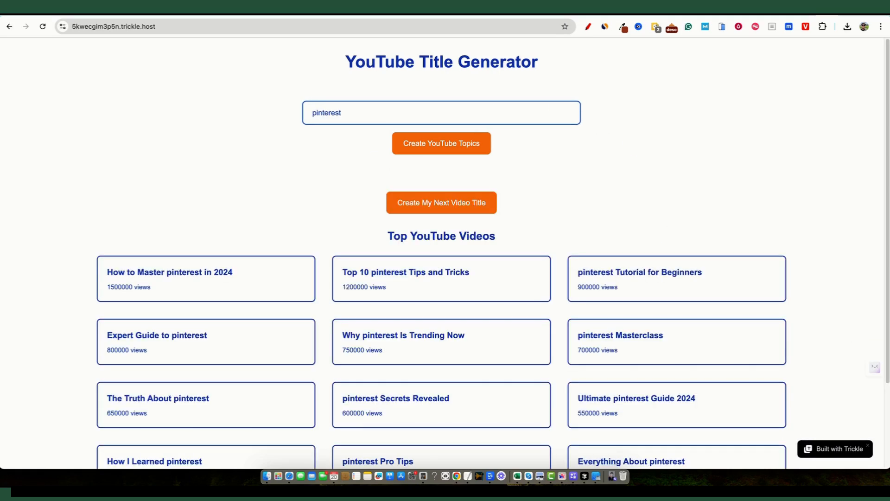
left_click(441, 202)
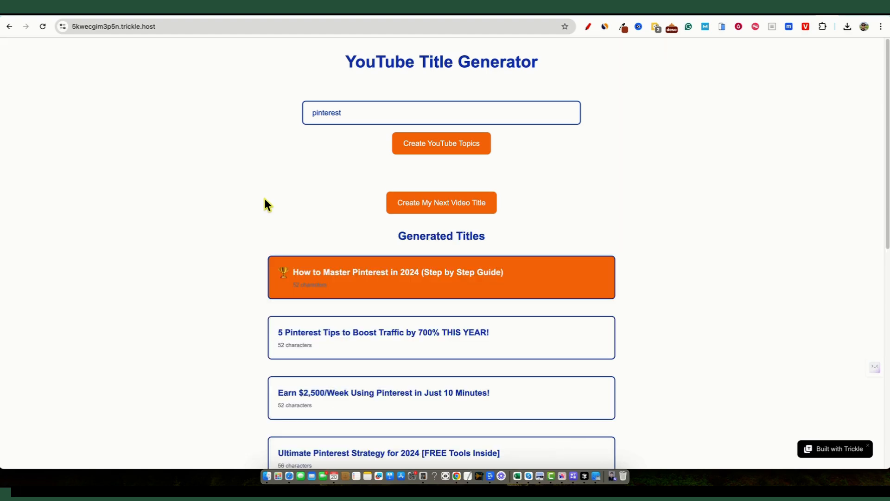
scroll(380, 181, "down", 2)
scroll(413, 264, "down", 5)
scroll(430, 286, "down", 1)
scroll(433, 283, "up", 5)
scroll(417, 244, "up", 3)
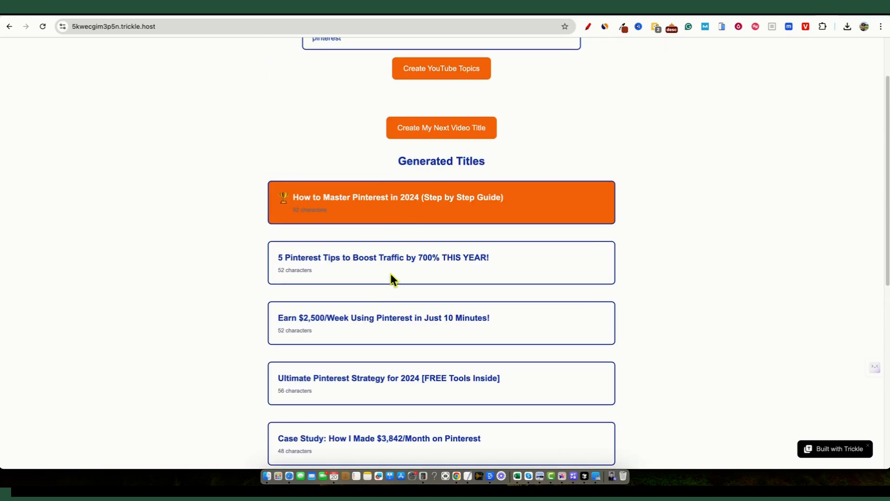
scroll(390, 274, "down", 1)
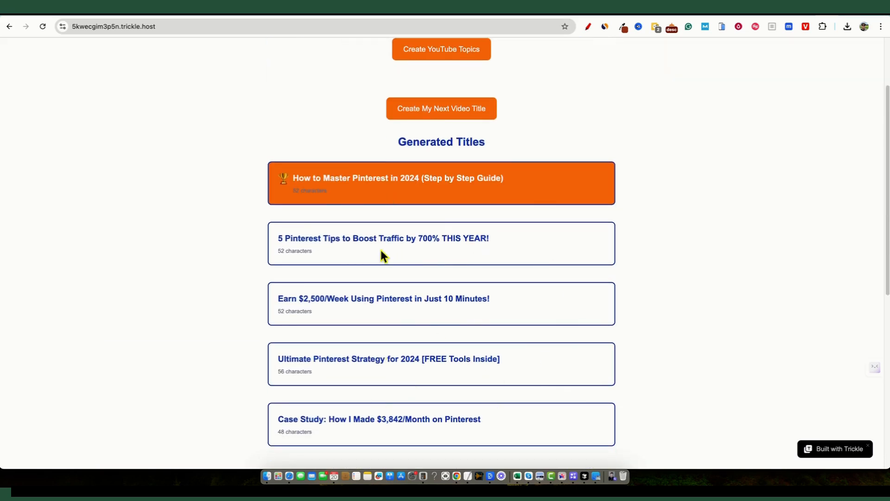
Step: Read through the second to fifth generated Pinterest titles
left_click_drag(284, 238, 481, 238)
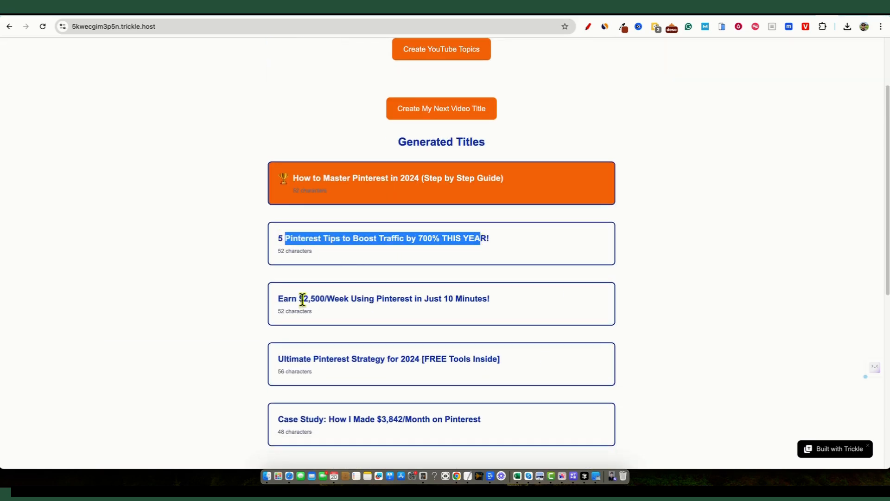
left_click_drag(302, 299, 279, 299)
left_click_drag(313, 359, 500, 359)
left_click_drag(279, 419, 480, 420)
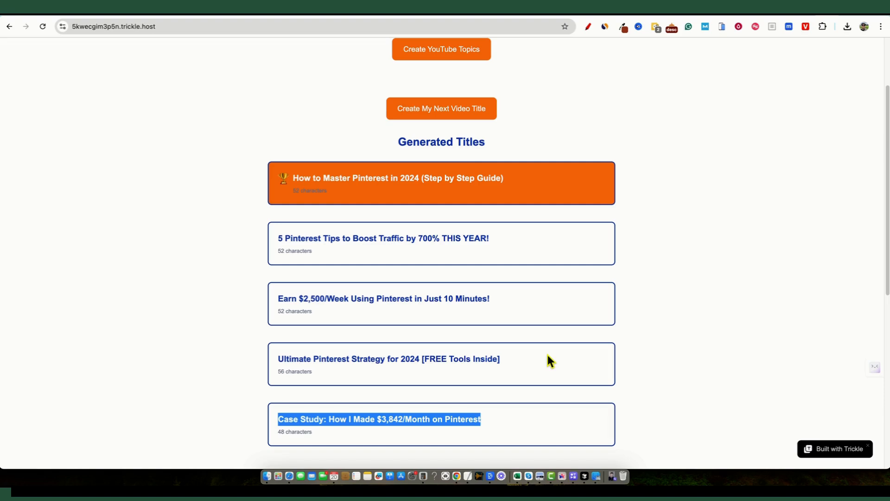
scroll(592, 262, "down", 3)
scroll(595, 243, "up", 3)
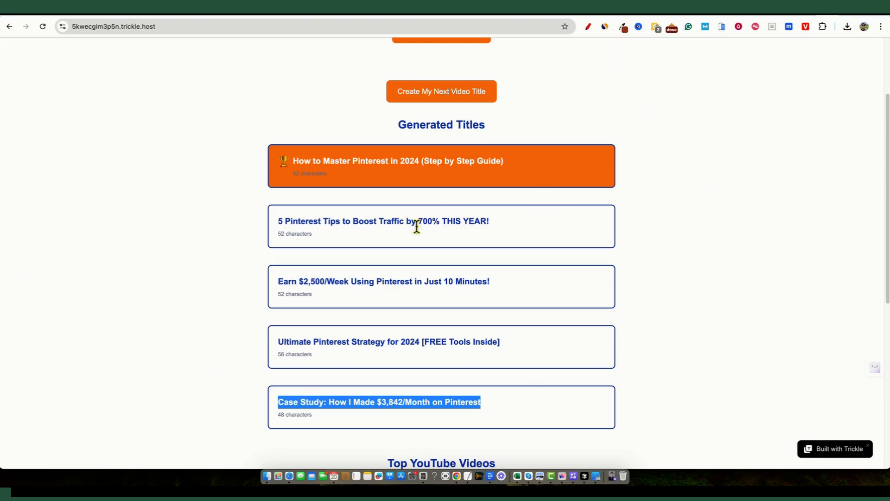
scroll(466, 231, "down", 1)
scroll(467, 232, "up", 1)
Step: Review the title openings and the fifth title's amount, then return to the app.trickle.so editor
left_click(297, 265)
left_click_drag(320, 203, 277, 203)
left_click_drag(364, 261, 278, 261)
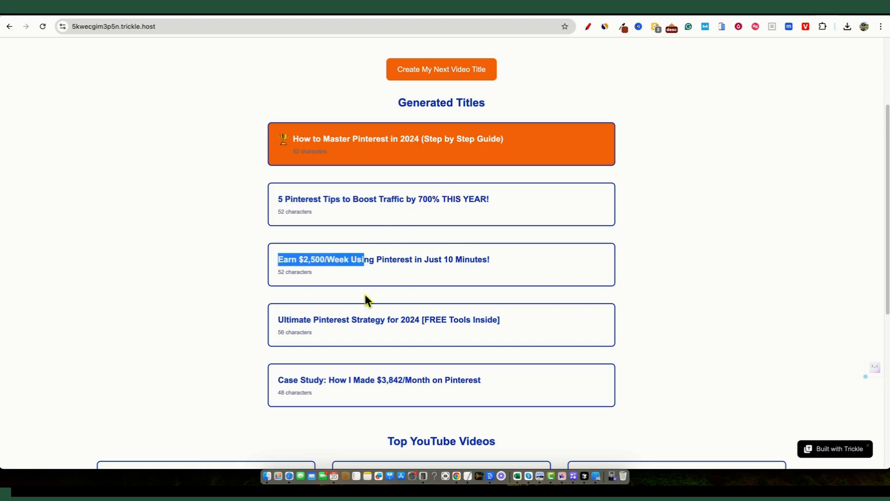
left_click_drag(334, 320, 277, 320)
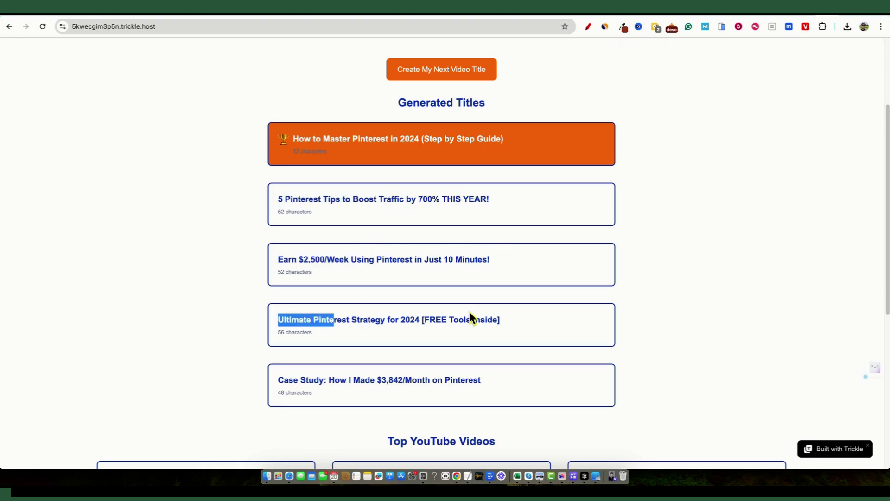
left_click(371, 393)
left_click_drag(375, 380, 434, 380)
left_click(685, 352)
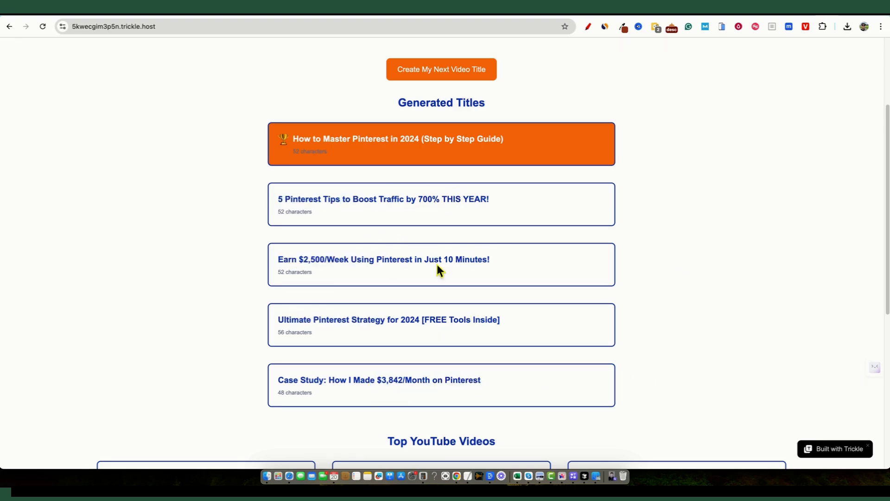
scroll(668, 278, "up", 3)
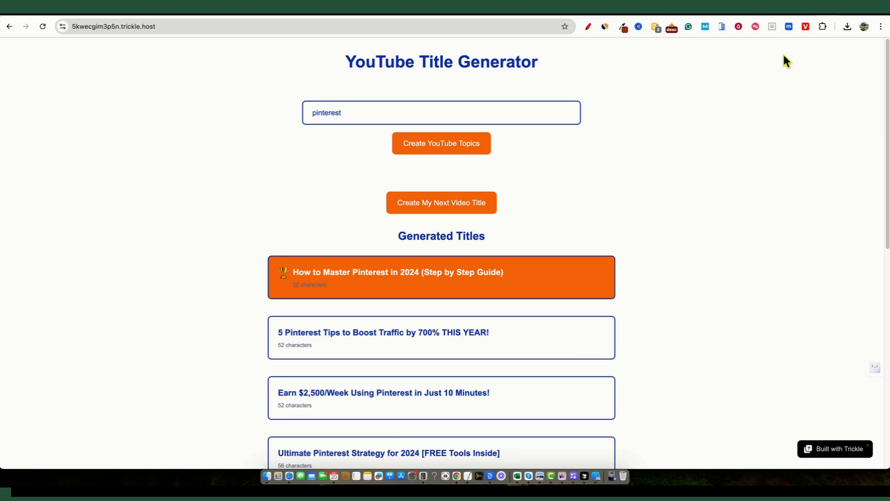
key("ctrl+Tab")
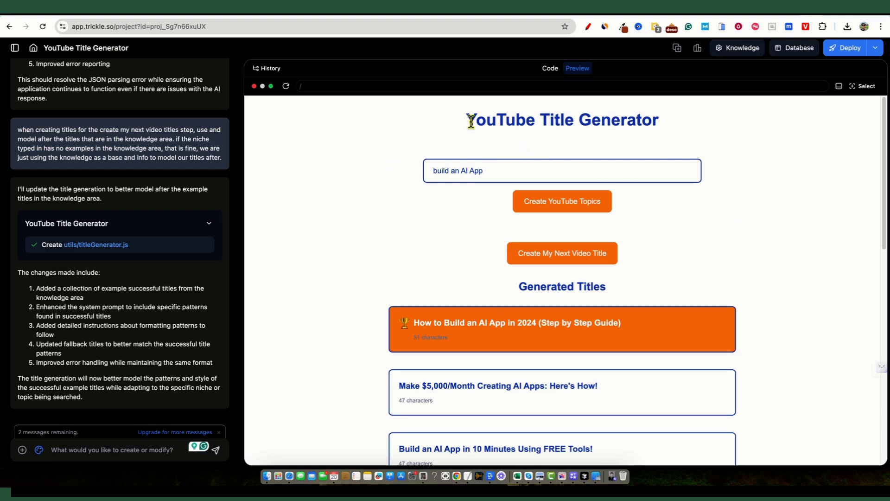
left_click_drag(467, 118, 769, 397)
left_click(710, 356)
scroll(336, 232, "down", 4)
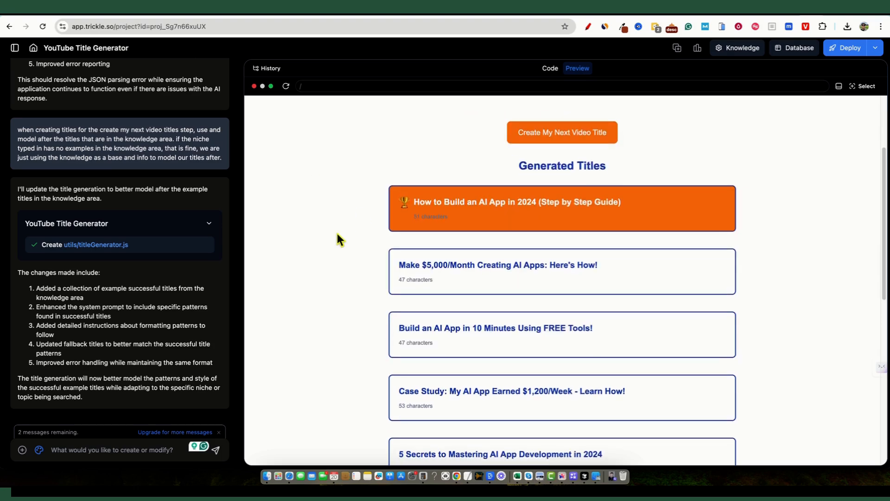
scroll(513, 324, "down", 8)
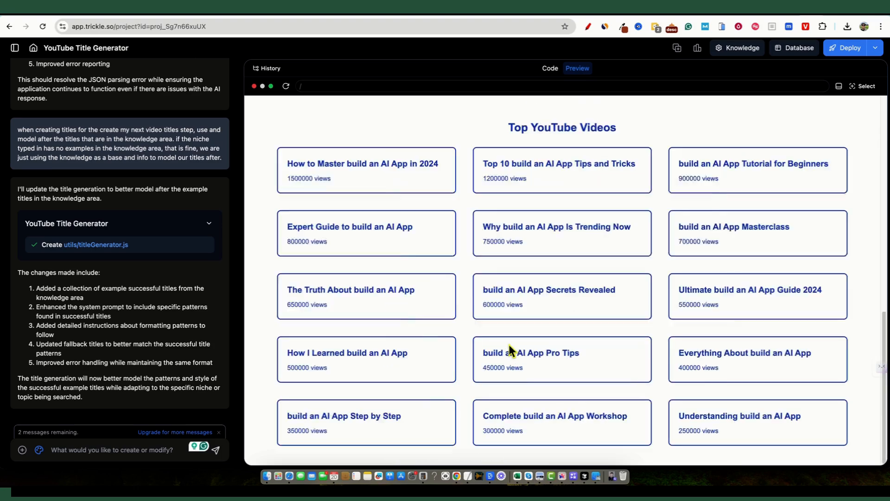
scroll(548, 360, "up", 5)
scroll(548, 361, "up", 5)
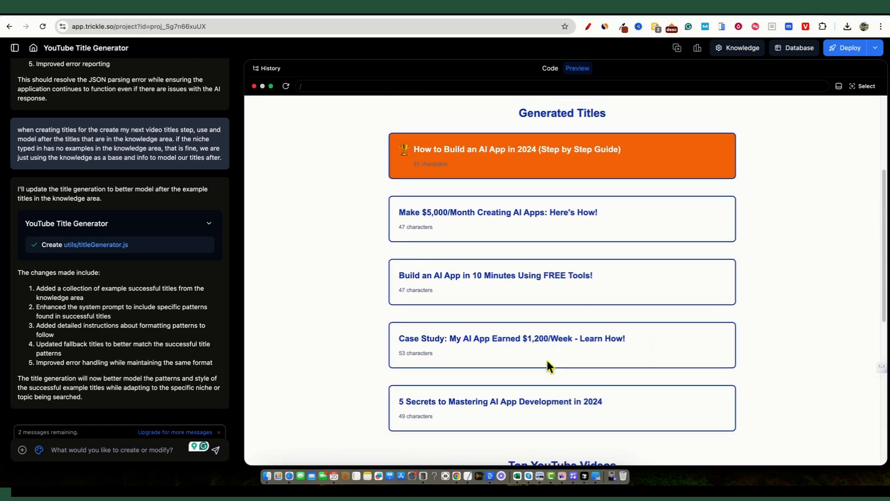
scroll(547, 361, "up", 5)
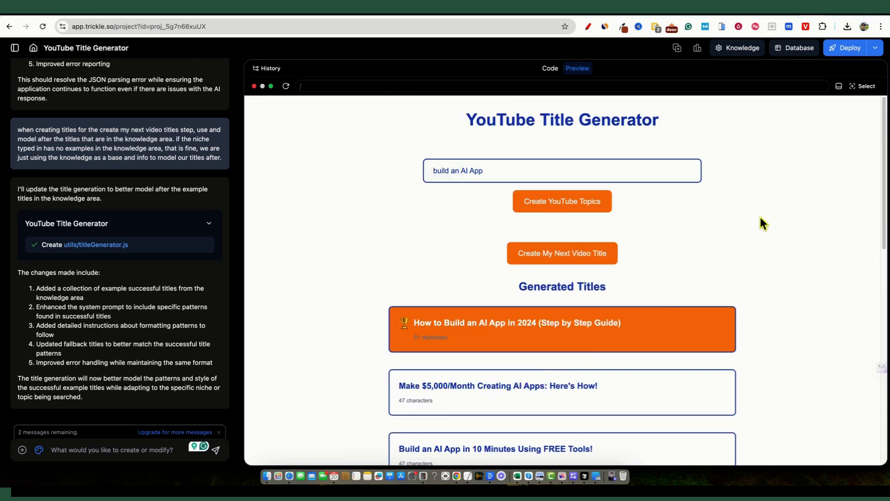